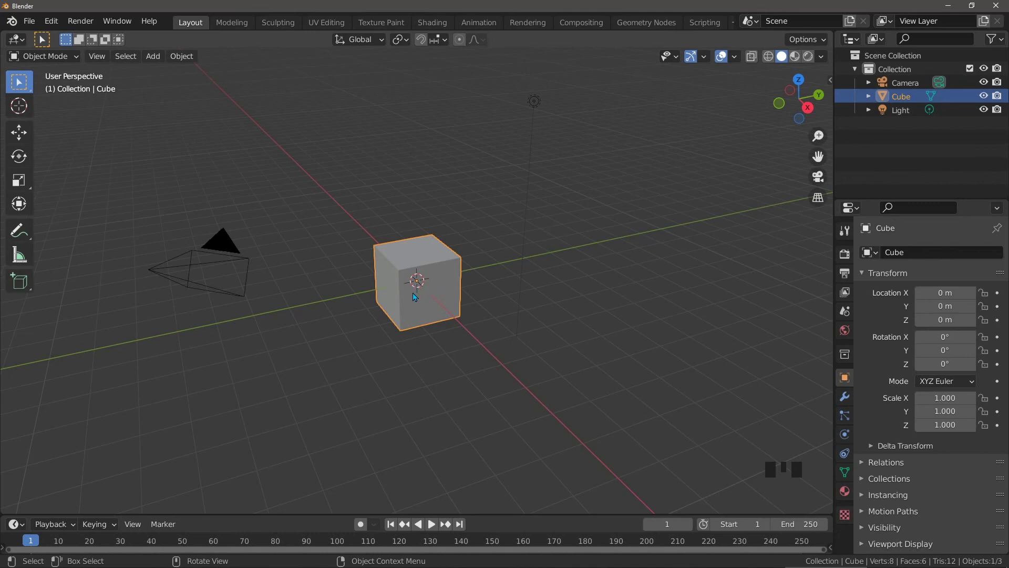
Zoom in close on the default cube and orbit around it.
{"action": "scroll", "coordinate": [415, 296], "scroll_direction": "up", "scroll_amount": 7}
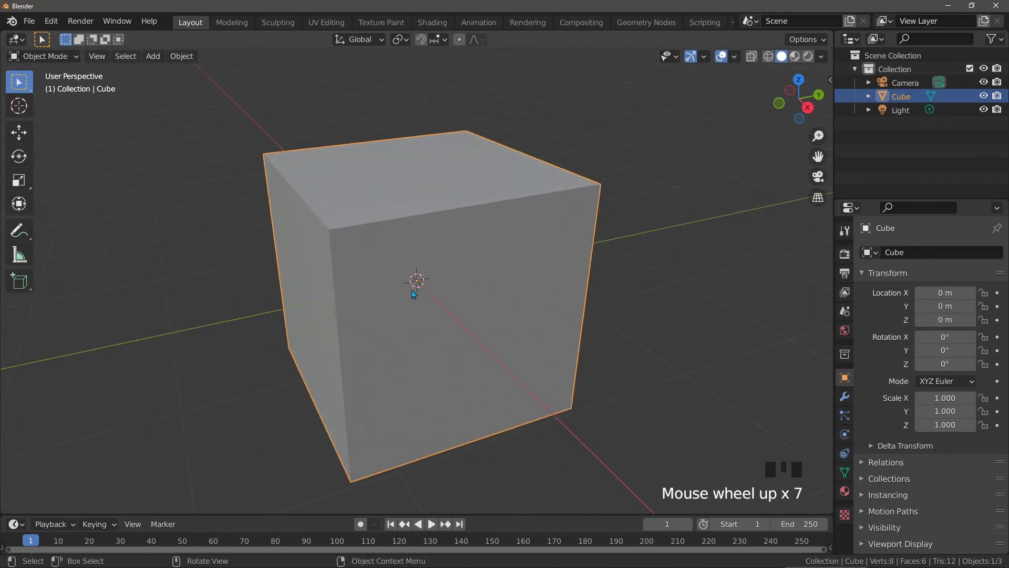
{"action": "middle_click_drag", "start_coordinate": [413, 292], "coordinate": [444, 265]}
In Edit Mode, deselect all and check the cube in X-ray, then return to Object Mode.
{"action": "key", "text": "Tab"}
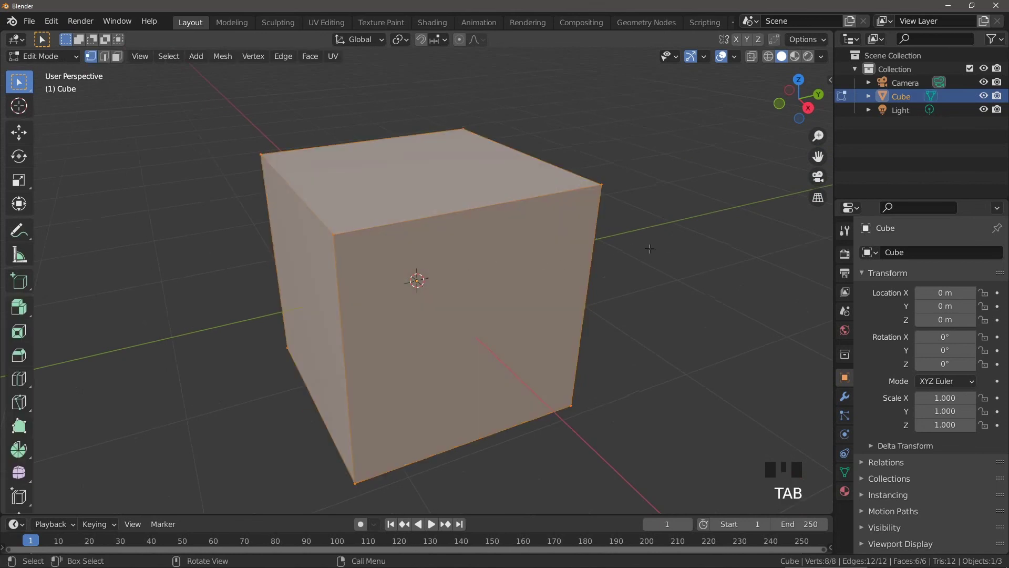
{"action": "left_click", "coordinate": [663, 245]}
{"action": "middle_click_drag", "start_coordinate": [471, 238], "coordinate": [445, 240]}
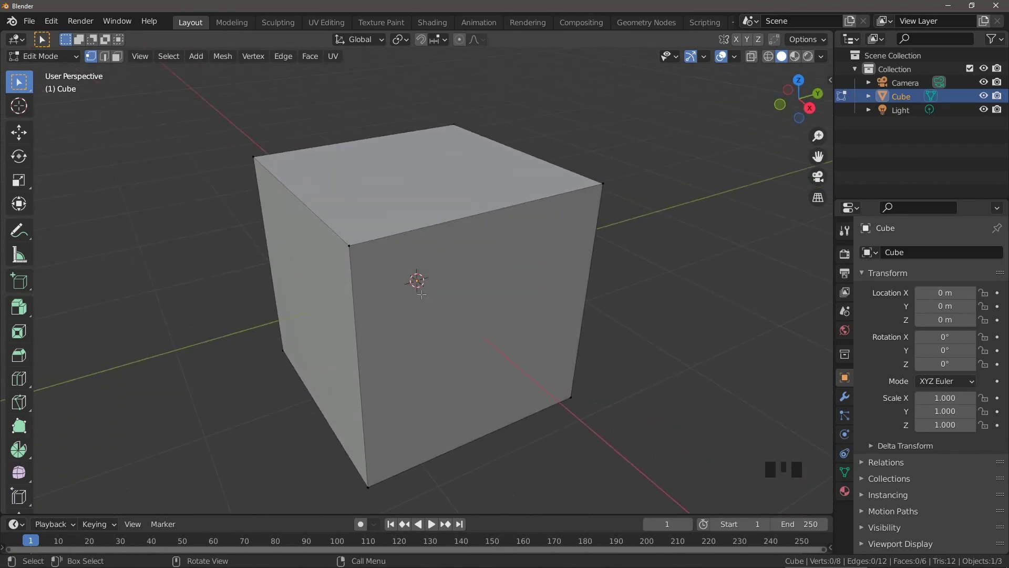
{"action": "key", "text": "alt+z"}
{"action": "mouse_move", "coordinate": [405, 286]}
{"action": "middle_mouse_down"}
{"action": "mouse_move", "coordinate": [418, 282]}
{"action": "mouse_move", "coordinate": [363, 284]}
{"action": "mouse_move", "coordinate": [410, 284]}
{"action": "middle_mouse_up"}
{"action": "key", "text": "alt+z"}
{"action": "scroll", "coordinate": [410, 283], "scroll_direction": "down", "scroll_amount": 2}
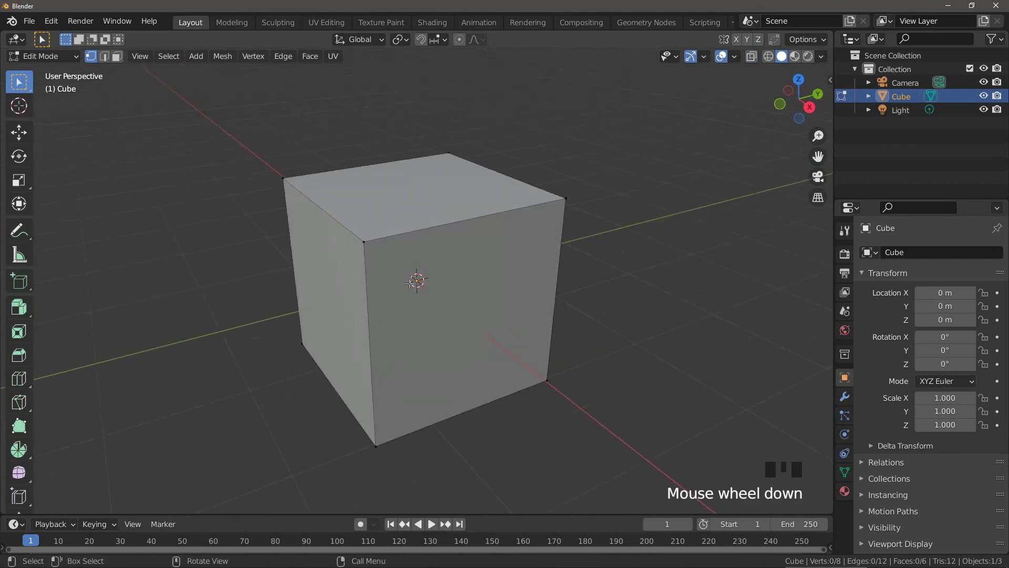
{"action": "key", "text": "Tab"}
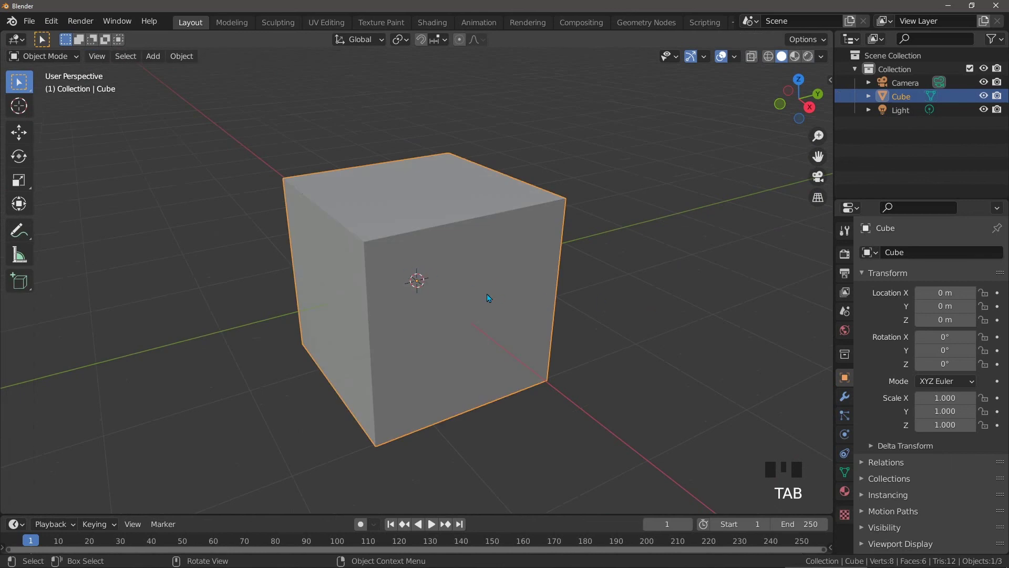
Add Ctrl+3 subdivision smoothing, which rounds the cube into a sphere, and enter Edit Mode.
{"action": "key", "text": "ctrl+3"}
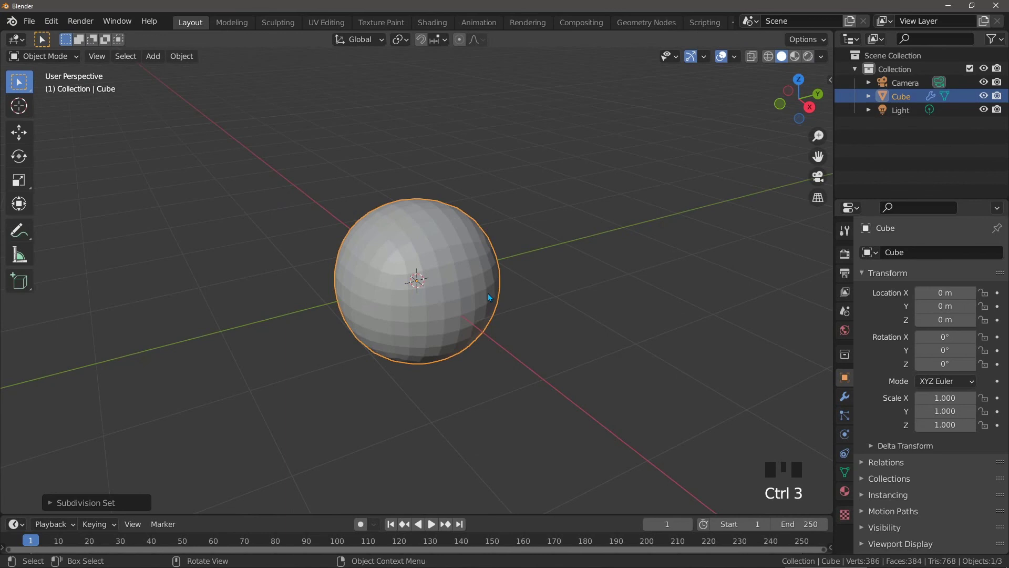
{"action": "middle_click_drag", "start_coordinate": [488, 292], "coordinate": [319, 205]}
{"action": "key", "text": "Tab"}
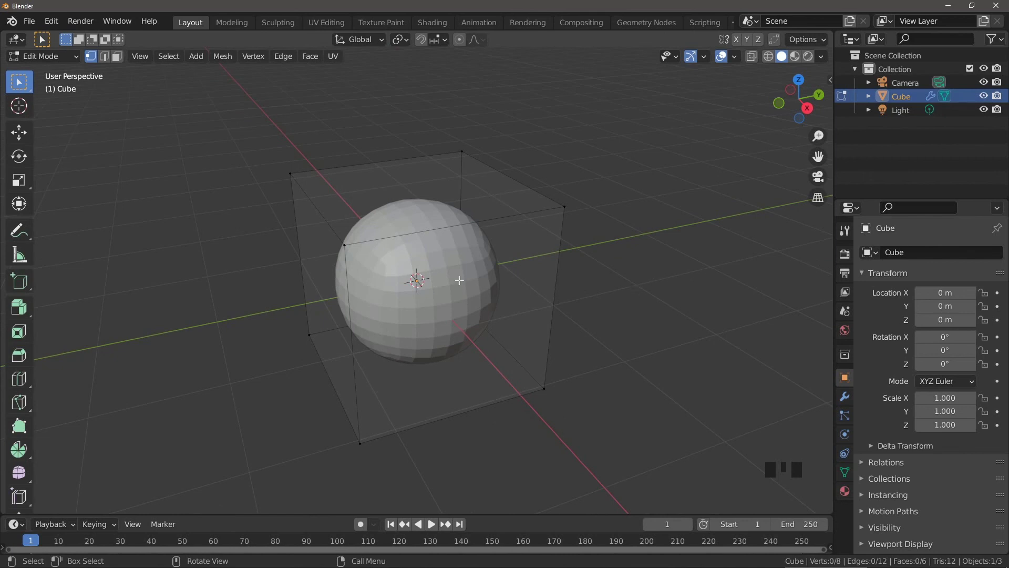
Select all vertices and Subdivide the mesh repeatedly so it stays cubic with softly rounded edges.
{"action": "key", "text": "a"}
{"action": "right_click", "coordinate": [420, 262]}
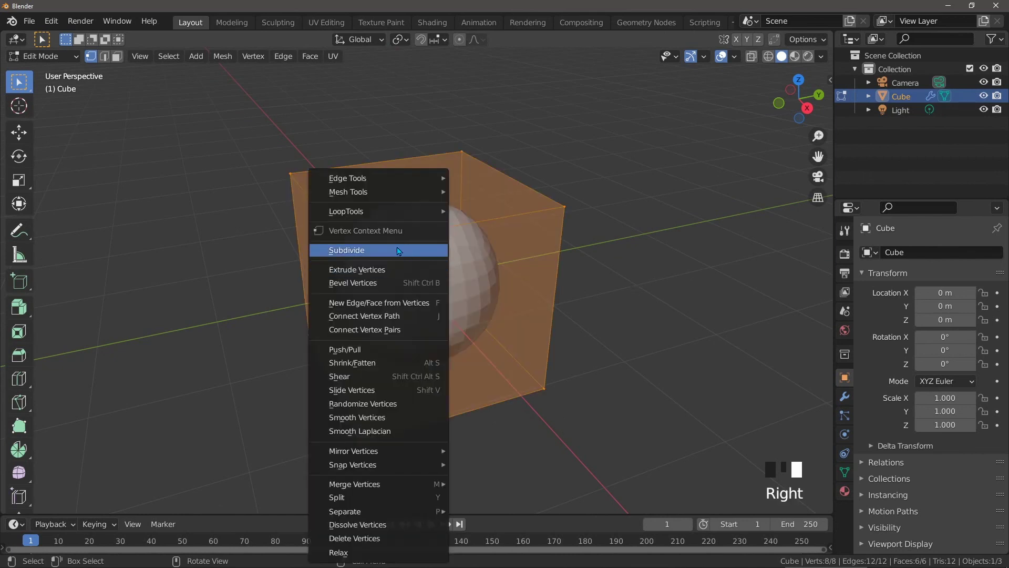
{"action": "left_click", "coordinate": [404, 254]}
{"action": "middle_click_drag", "start_coordinate": [440, 270], "coordinate": [423, 267]}
{"action": "right_click", "coordinate": [423, 266]}
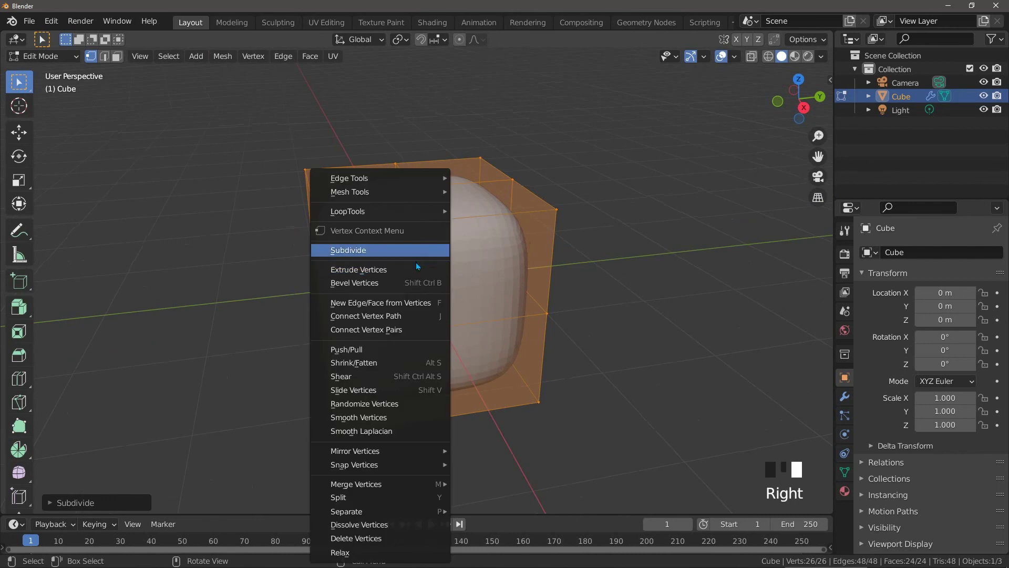
{"action": "left_click", "coordinate": [415, 254]}
{"action": "right_click", "coordinate": [425, 254]}
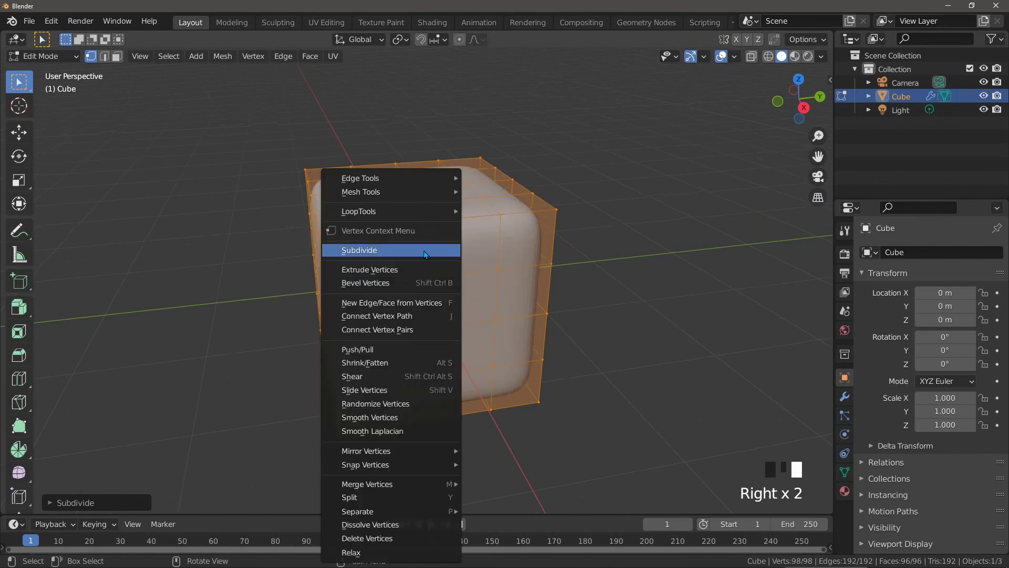
{"action": "left_click", "coordinate": [426, 254]}
{"action": "right_click", "coordinate": [436, 263]}
{"action": "left_click", "coordinate": [434, 256]}
{"action": "middle_click_drag", "start_coordinate": [434, 256], "coordinate": [386, 283]}
{"action": "scroll", "coordinate": [428, 255], "scroll_direction": "up", "scroll_amount": 2}
Move the rounded cube 3 m along global X.
{"action": "key", "text": "Tab"}
{"action": "scroll", "coordinate": [389, 284], "scroll_direction": "up", "scroll_amount": 2}
{"action": "middle_click_drag", "start_coordinate": [482, 305], "coordinate": [444, 283]}
{"action": "scroll", "coordinate": [454, 287], "scroll_direction": "down", "scroll_amount": 2}
{"action": "scroll", "coordinate": [454, 286], "scroll_direction": "down", "scroll_amount": 1}
{"action": "key", "text": "Tab"}
{"action": "key", "text": "Tab"}
{"action": "key", "text": "g"}
{"action": "key", "text": "x"}
{"action": "key", "text": "3"}
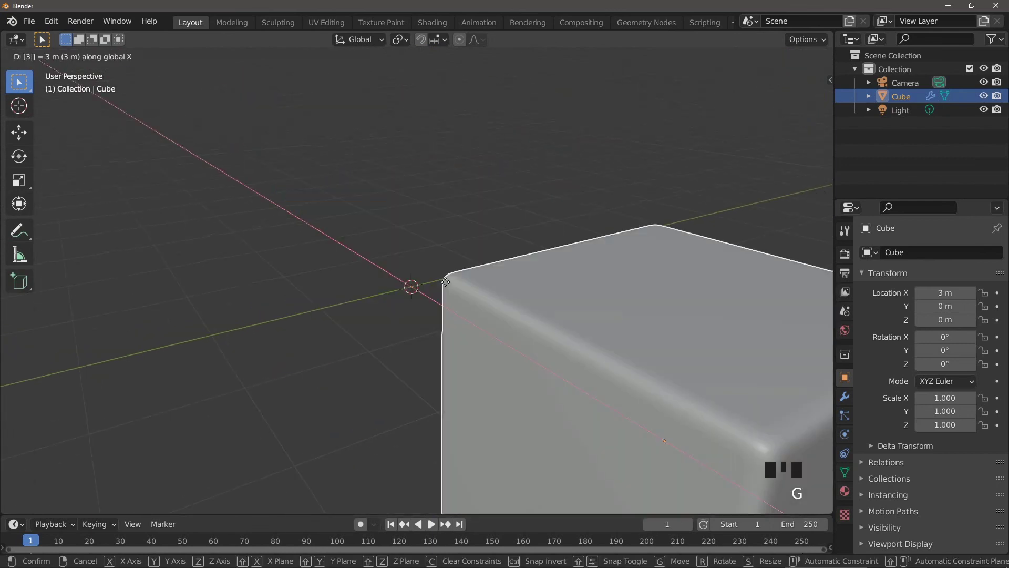
{"action": "key", "text": "Return"}
Add a new plain cube, Cube.001, at the origin beside it.
{"action": "scroll", "coordinate": [343, 307], "scroll_direction": "down", "scroll_amount": 3}
{"action": "middle_click_drag", "start_coordinate": [343, 307], "coordinate": [405, 316]}
{"action": "key", "text": "shift+a"}
{"action": "mouse_move", "coordinate": [349, 293]}
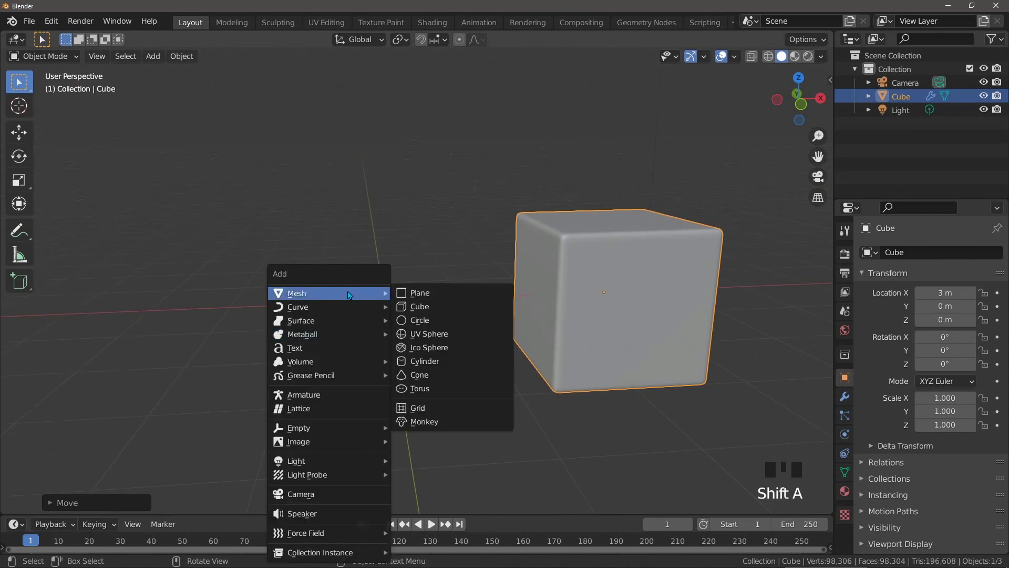
{"action": "left_click", "coordinate": [439, 307]}
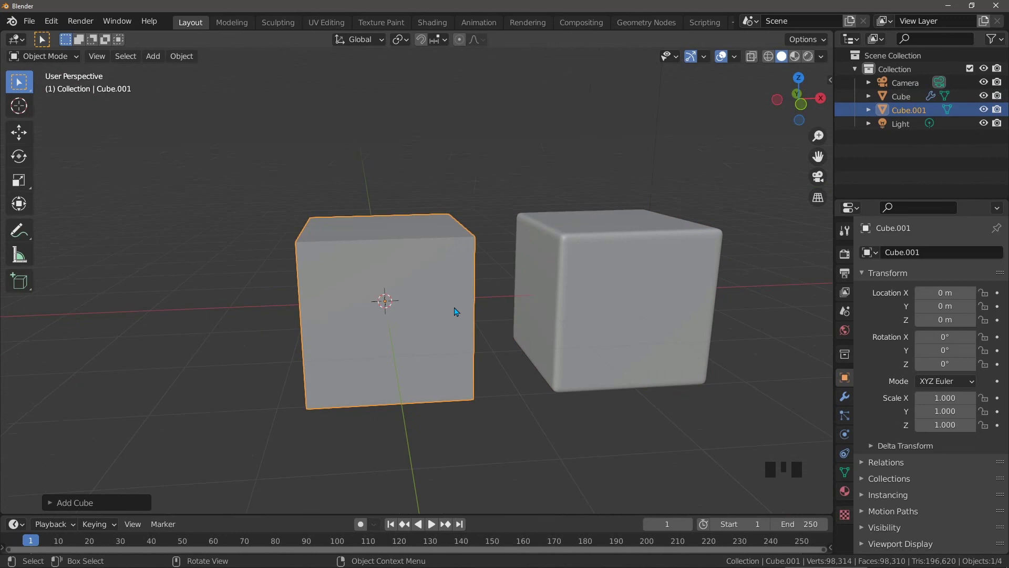
{"action": "middle_click_drag", "start_coordinate": [456, 311], "coordinate": [693, 337]}
Add a Bevel modifier to Cube.001.
{"action": "left_click", "coordinate": [844, 397]}
{"action": "left_click", "coordinate": [899, 253]}
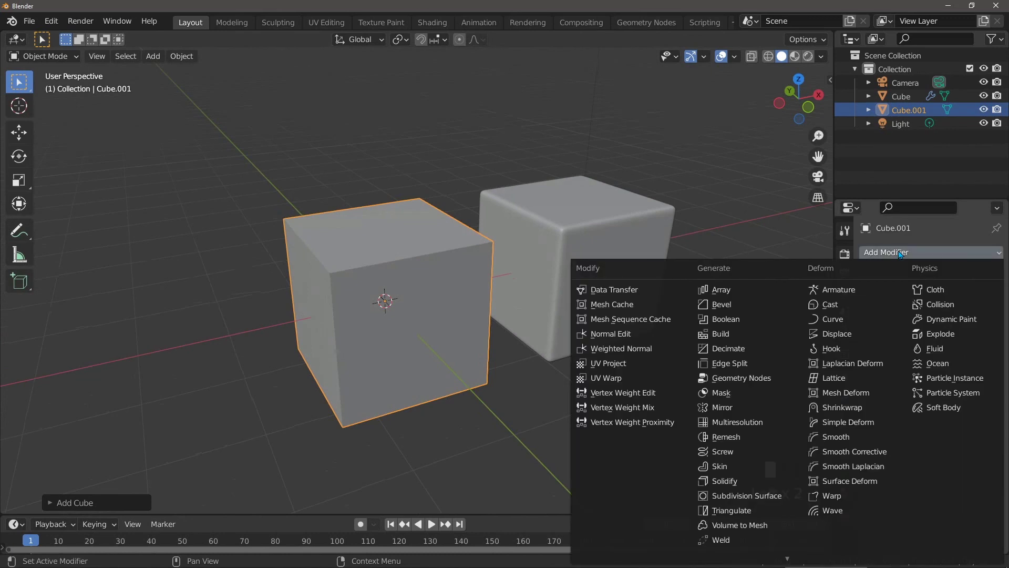
{"action": "left_click", "coordinate": [721, 304]}
{"action": "scroll", "coordinate": [370, 300], "scroll_direction": "up", "scroll_amount": 1}
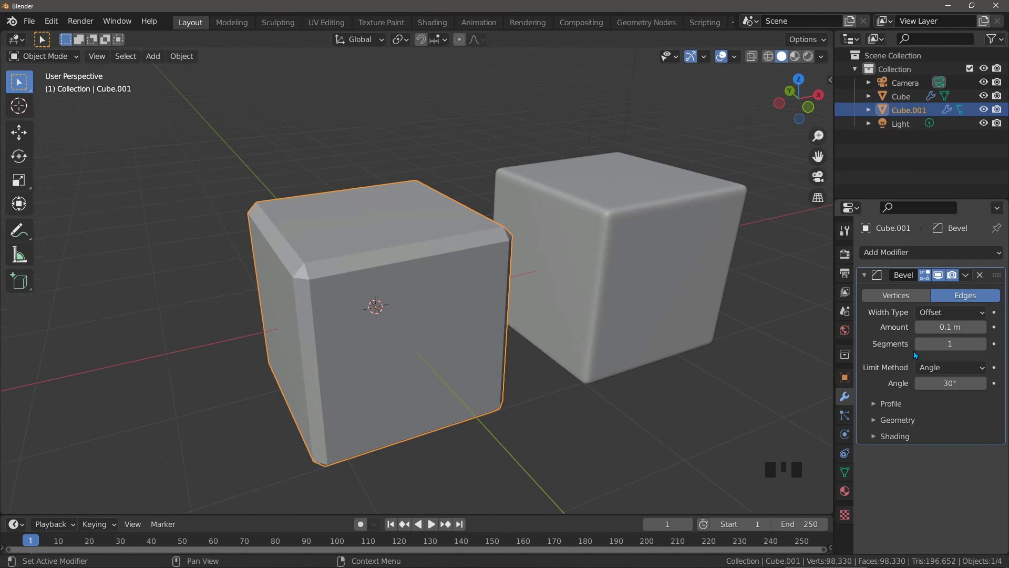
Set the bevel's Segments to 3, then change it to 2.
{"action": "left_click", "coordinate": [951, 344]}
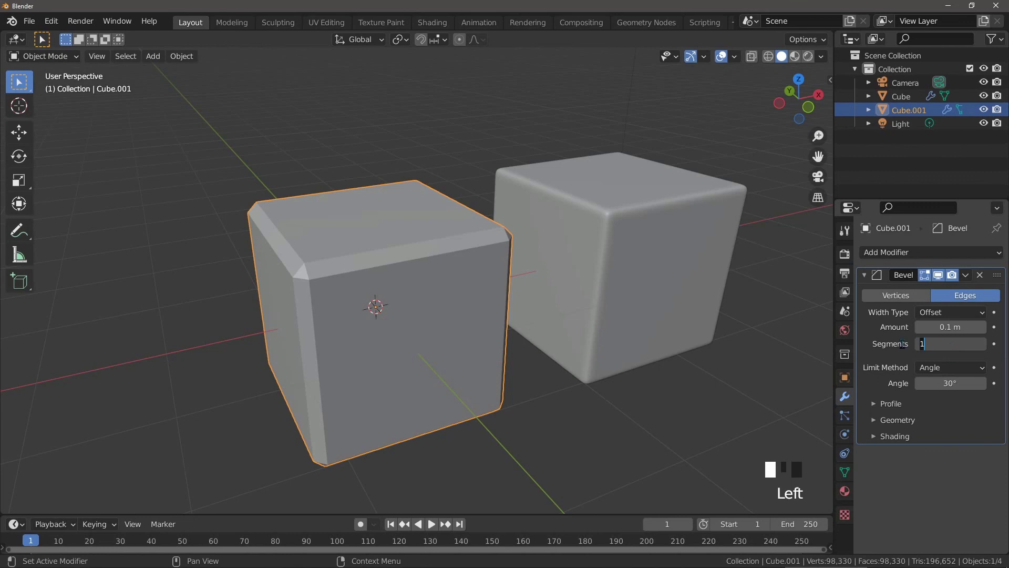
{"action": "type", "text": "3"}
{"action": "key", "text": "Return"}
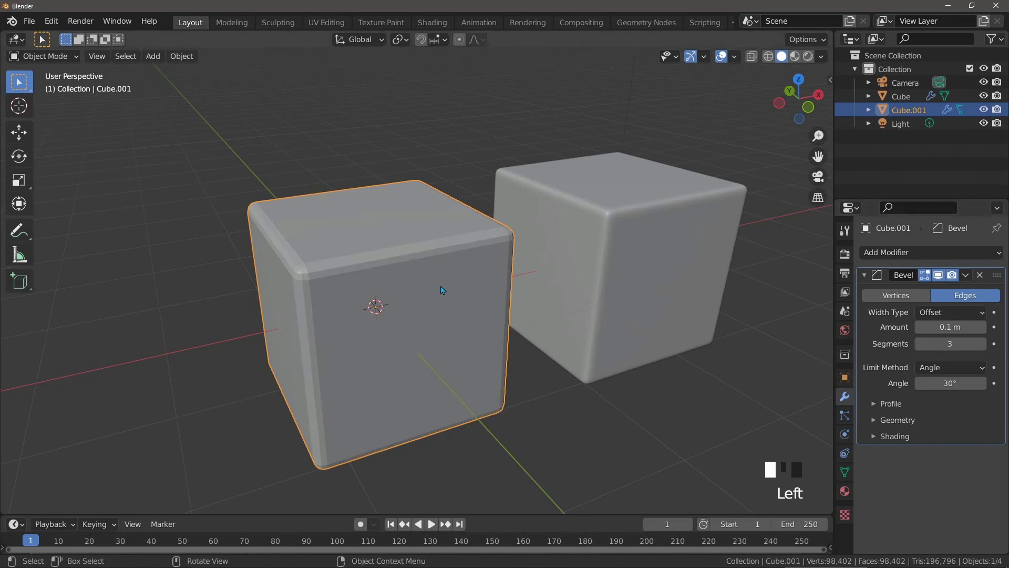
{"action": "scroll", "coordinate": [310, 271], "scroll_direction": "up", "scroll_amount": 2}
{"action": "middle_click_drag", "start_coordinate": [142, 274], "coordinate": [254, 285]}
{"action": "scroll", "coordinate": [347, 314], "scroll_direction": "down", "scroll_amount": 1}
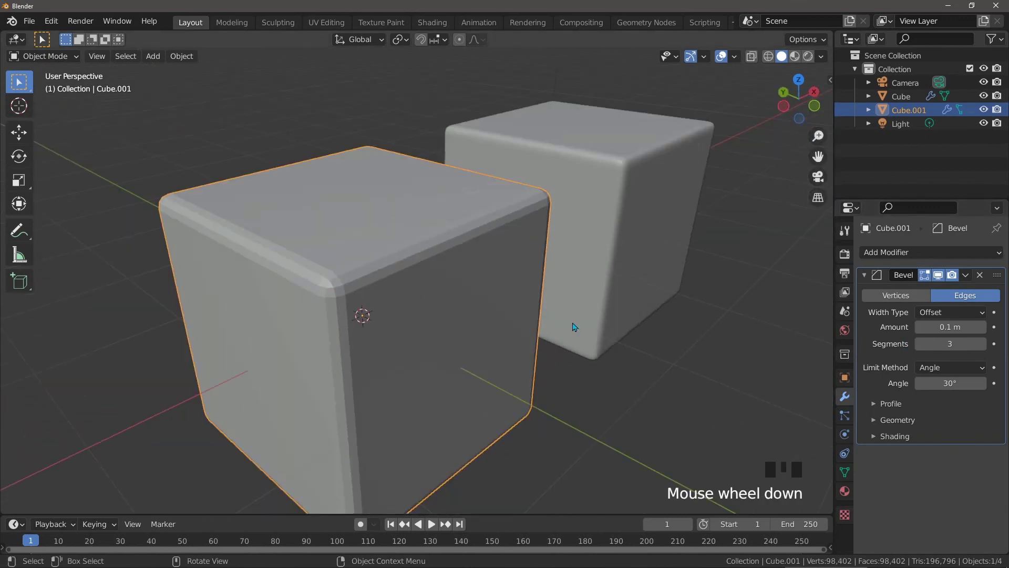
{"action": "left_click", "coordinate": [945, 344]}
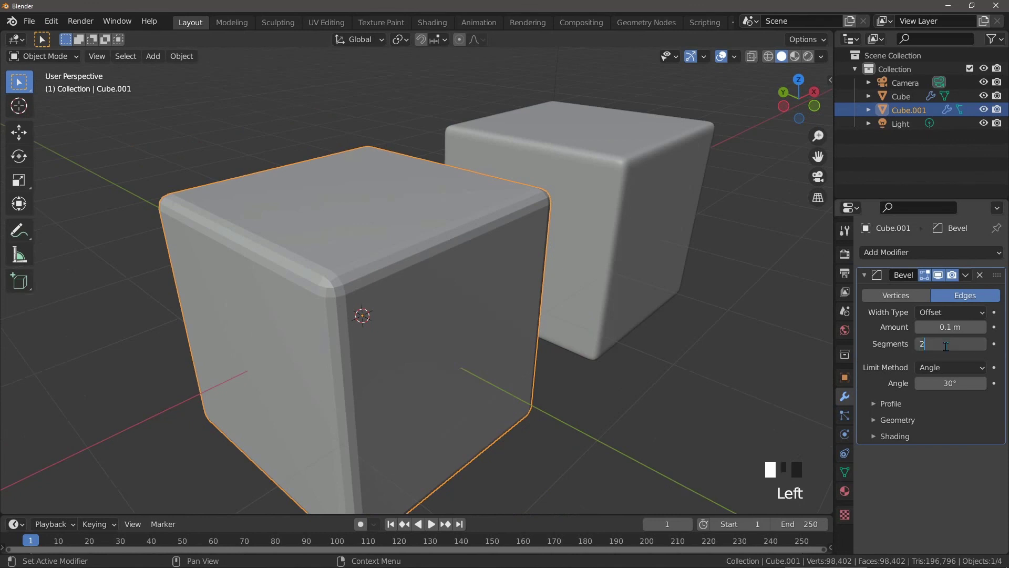
{"action": "left_click", "coordinate": [716, 340]}
{"action": "middle_click_drag", "start_coordinate": [468, 295], "coordinate": [422, 289]}
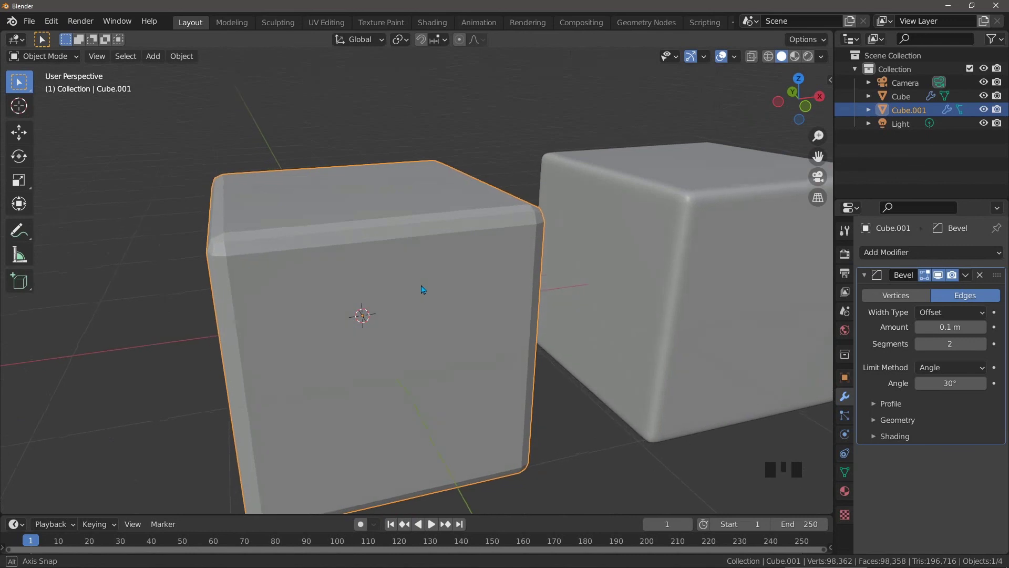
Shade Cube.001 smooth and add a level-3 Catmull-Clark Subdivision modifier after its bevel.
{"action": "right_click", "coordinate": [366, 257]}
{"action": "left_click", "coordinate": [366, 257]}
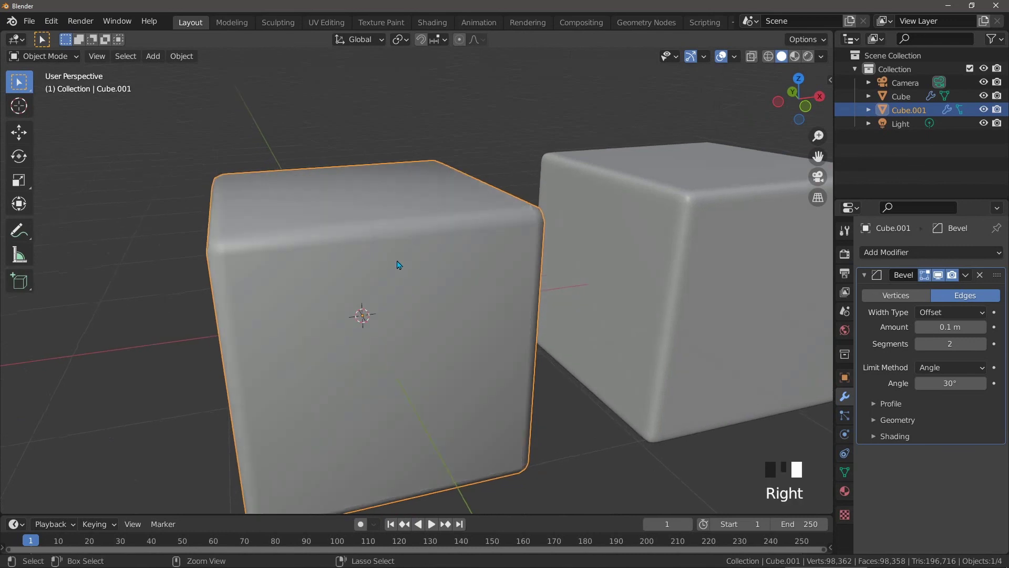
{"action": "key", "text": "ctrl+3"}
{"action": "middle_click_drag", "start_coordinate": [310, 270], "coordinate": [308, 207]}
Zoom, pan and orbit around the bevelled cube to inspect its smoothed edges.
{"action": "scroll", "coordinate": [409, 272], "scroll_direction": "down", "scroll_amount": 2}
{"action": "scroll", "coordinate": [404, 263], "scroll_direction": "up", "scroll_amount": 2}
{"action": "scroll", "coordinate": [401, 261], "scroll_direction": "down", "scroll_amount": 1}
{"action": "scroll", "coordinate": [444, 275], "scroll_direction": "up", "scroll_amount": 1}
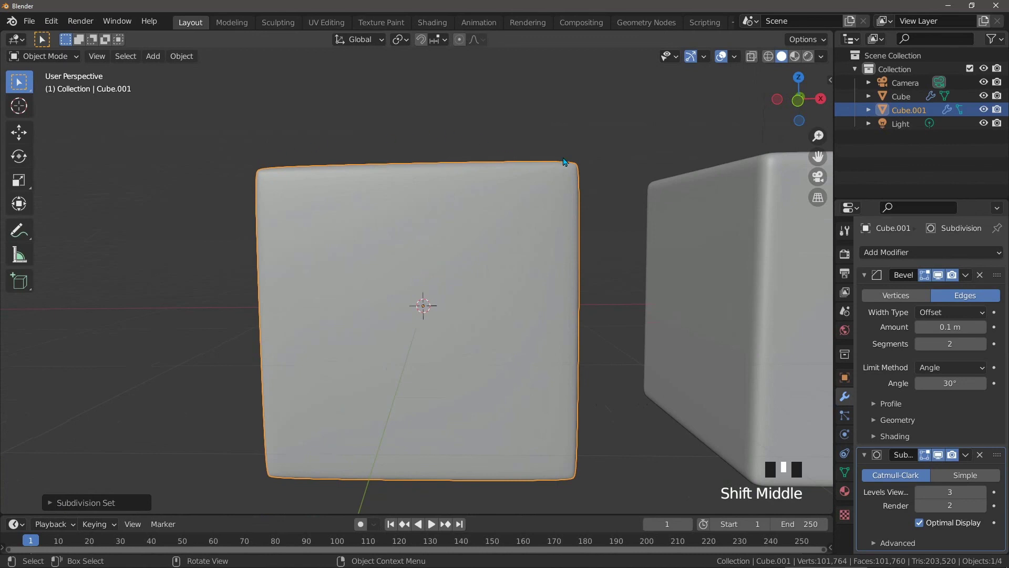
{"action": "scroll", "coordinate": [520, 242], "scroll_direction": "down", "scroll_amount": 2}
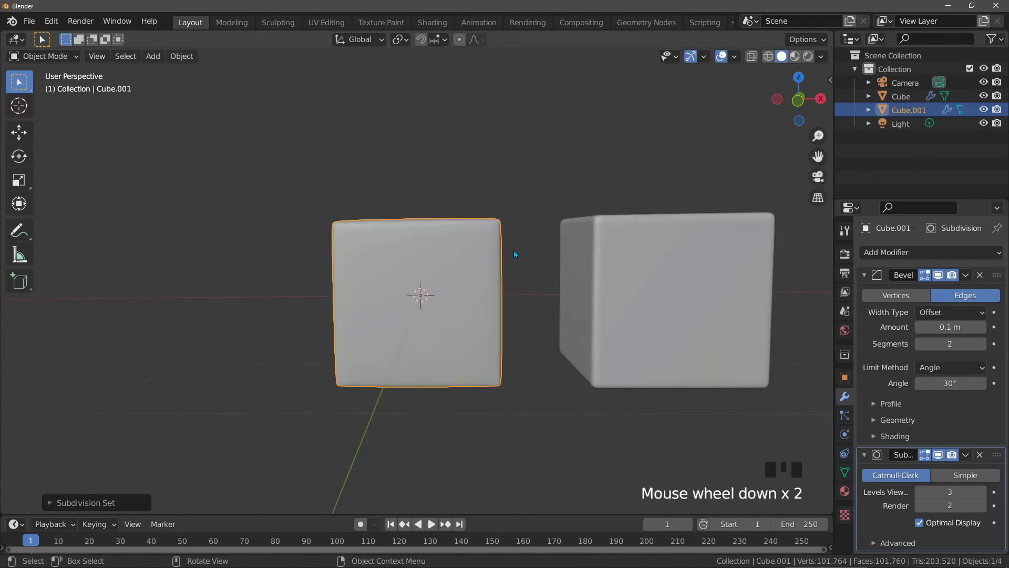
{"action": "middle_click_drag", "start_coordinate": [529, 261], "coordinate": [443, 258], "text": "shift"}
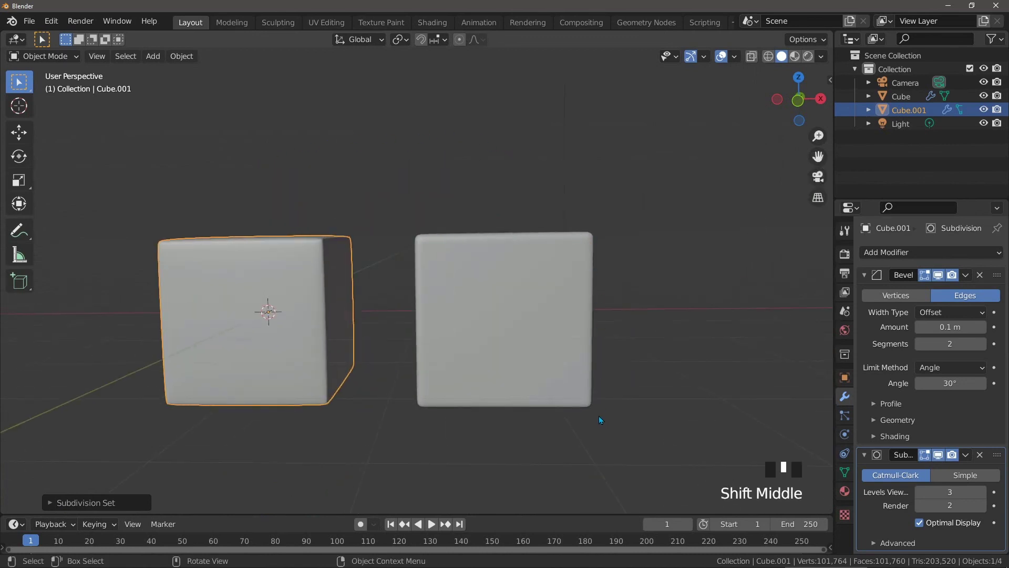
{"action": "middle_click_drag", "start_coordinate": [293, 266], "coordinate": [376, 301], "text": "shift"}
{"action": "scroll", "coordinate": [401, 270], "scroll_direction": "up", "scroll_amount": 3}
{"action": "scroll", "coordinate": [387, 279], "scroll_direction": "down", "scroll_amount": 2}
{"action": "scroll", "coordinate": [378, 303], "scroll_direction": "up", "scroll_amount": 2}
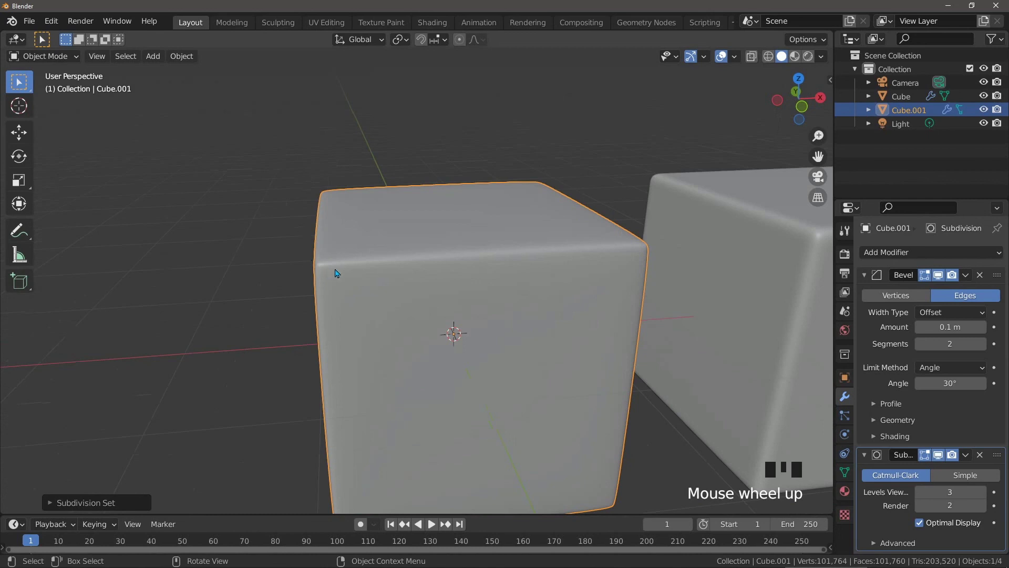
{"action": "middle_click_drag", "start_coordinate": [360, 291], "coordinate": [364, 289]}
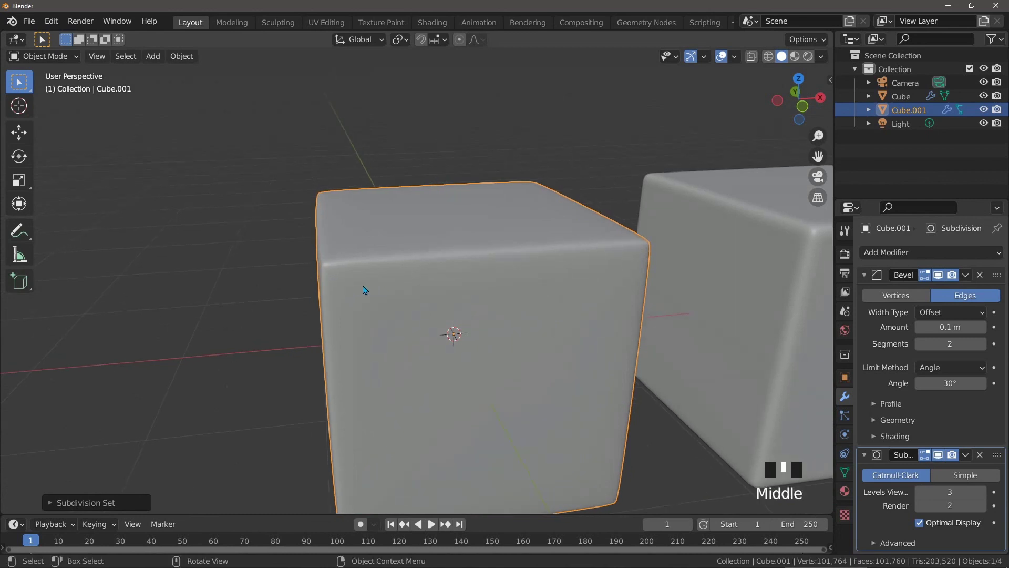
{"action": "scroll", "coordinate": [364, 290], "scroll_direction": "down", "scroll_amount": 1}
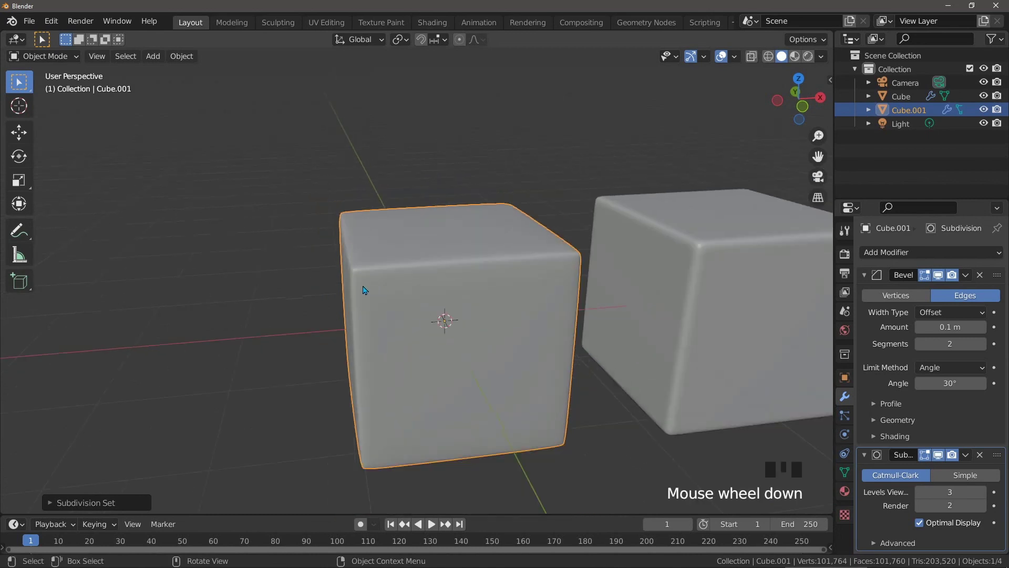
Raise the Bevel modifier's profile Shape to 1.00 and zoom in to inspect the edges.
{"action": "left_click", "coordinate": [874, 403]}
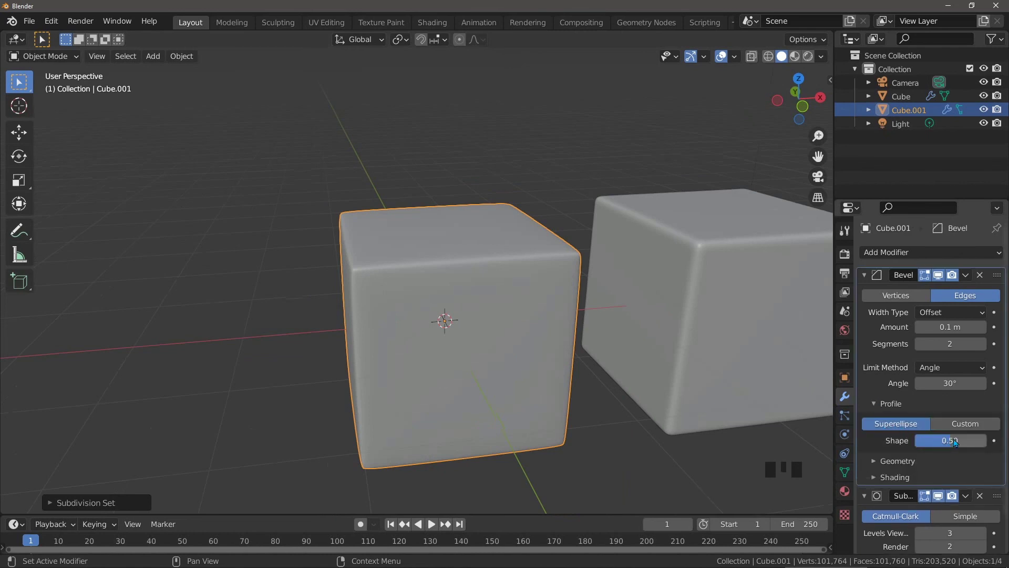
{"action": "left_click_drag", "start_coordinate": [953, 443], "coordinate": [983, 443]}
{"action": "mouse_move", "coordinate": [632, 323]}
{"action": "middle_mouse_down"}
{"action": "mouse_move", "coordinate": [651, 332]}
{"action": "mouse_move", "coordinate": [560, 301]}
{"action": "mouse_move", "coordinate": [632, 308]}
{"action": "mouse_move", "coordinate": [604, 304]}
{"action": "mouse_move", "coordinate": [601, 290]}
{"action": "mouse_move", "coordinate": [553, 304]}
{"action": "mouse_move", "coordinate": [601, 316]}
{"action": "mouse_move", "coordinate": [532, 310]}
{"action": "mouse_move", "coordinate": [604, 315]}
{"action": "mouse_move", "coordinate": [620, 332]}
{"action": "middle_mouse_up"}
{"action": "scroll", "coordinate": [620, 332], "scroll_direction": "up", "scroll_amount": 2}
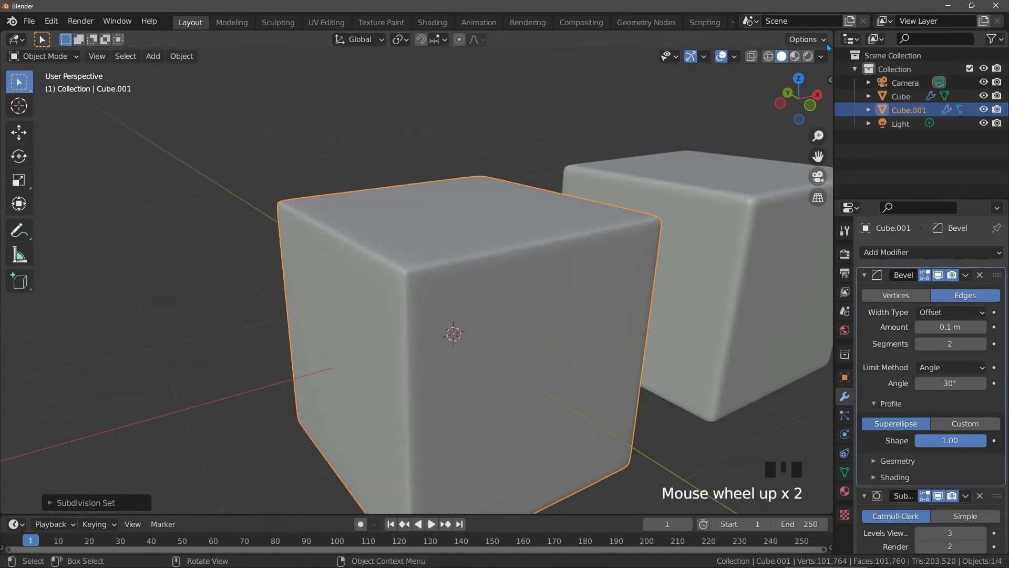
Switch viewport lighting to MatCap with the striped zebra matcap.
{"action": "left_click", "coordinate": [822, 57]}
{"action": "left_click", "coordinate": [808, 122]}
{"action": "left_click", "coordinate": [809, 152]}
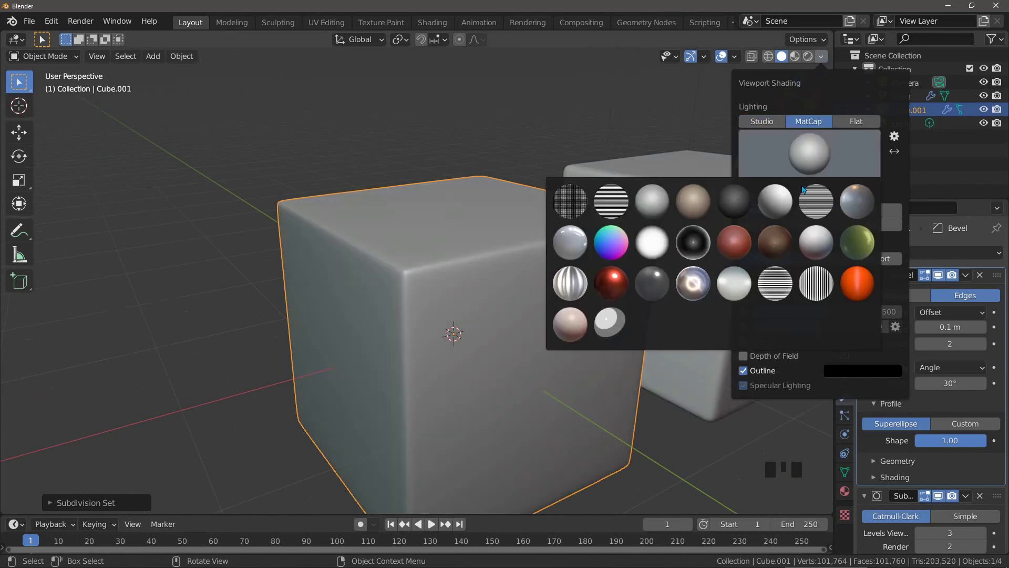
{"action": "left_click", "coordinate": [816, 284]}
{"action": "middle_click_drag", "start_coordinate": [633, 271], "coordinate": [507, 330]}
{"action": "scroll", "coordinate": [568, 281], "scroll_direction": "up", "scroll_amount": 2}
Set Cube.001's viewport subdivision to 4 and frame a corner vertex in Edit Mode to study stripes.
{"action": "key", "text": "ctrl+4"}
{"action": "key", "text": "Tab"}
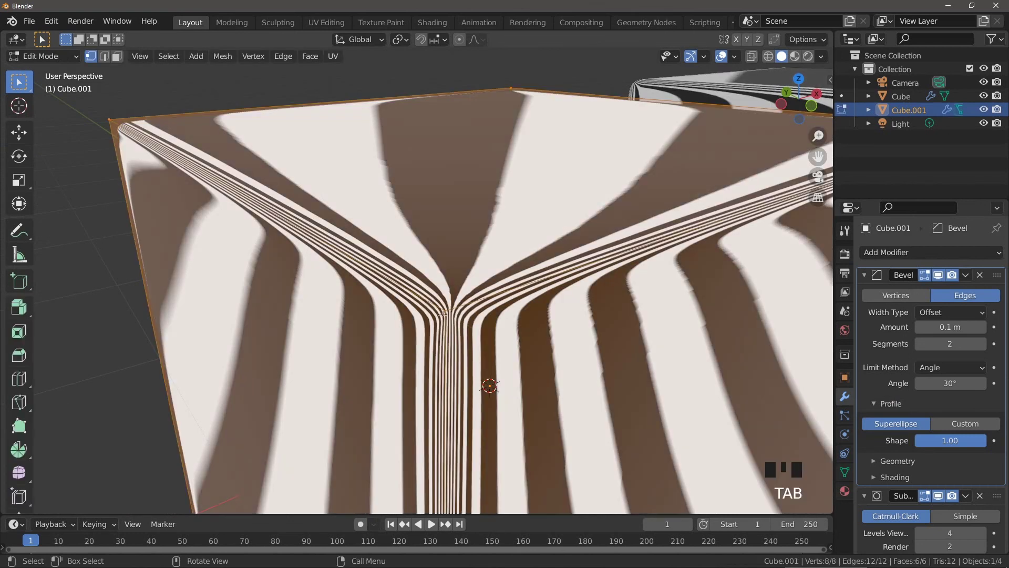
{"action": "left_click", "coordinate": [454, 338]}
{"action": "key", "text": "KP_Decimal"}
{"action": "scroll", "coordinate": [456, 301], "scroll_direction": "down", "scroll_amount": 19}
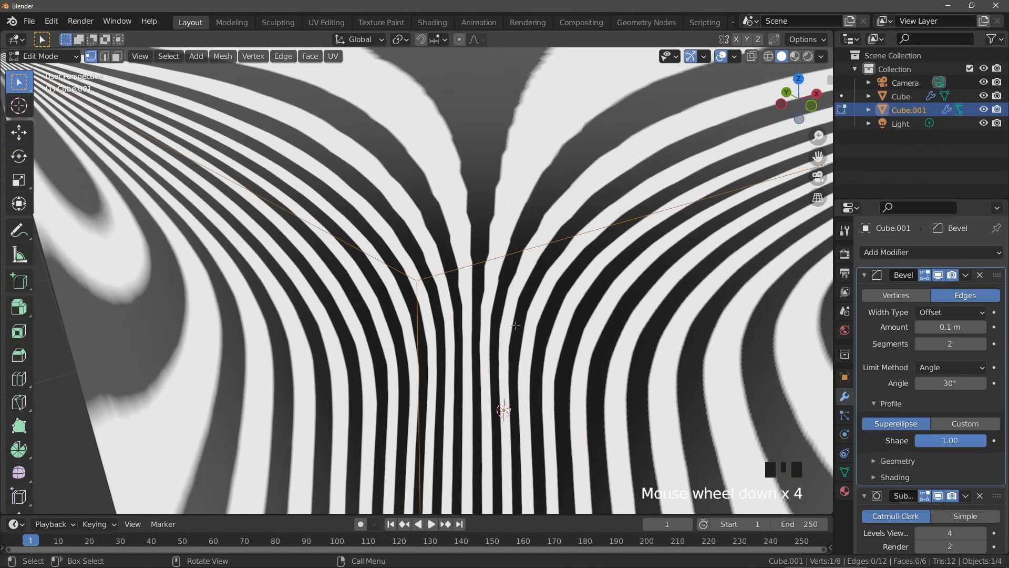
{"action": "middle_click_drag", "start_coordinate": [455, 301], "coordinate": [411, 284]}
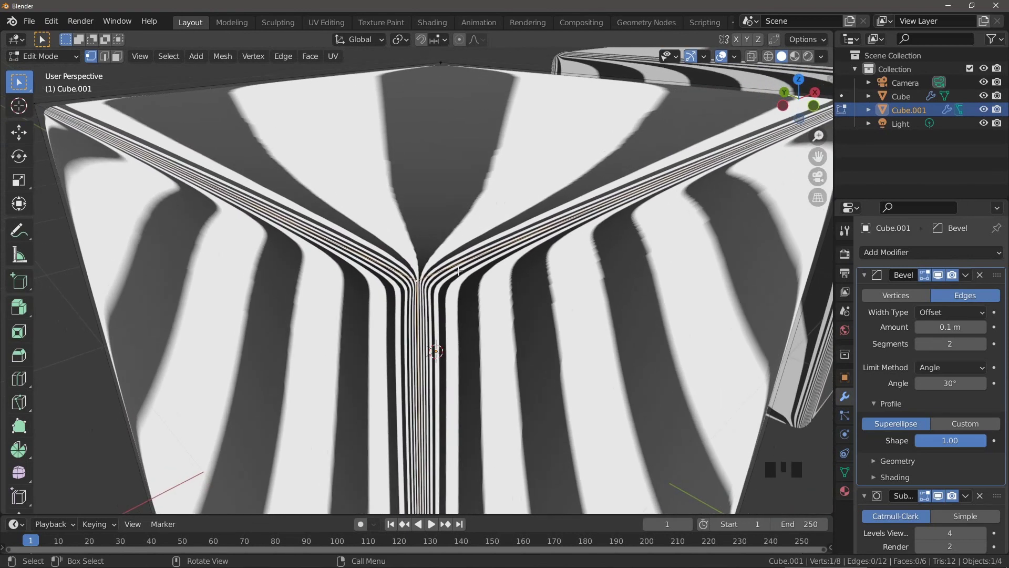
{"action": "middle_click_drag", "start_coordinate": [452, 302], "coordinate": [477, 284]}
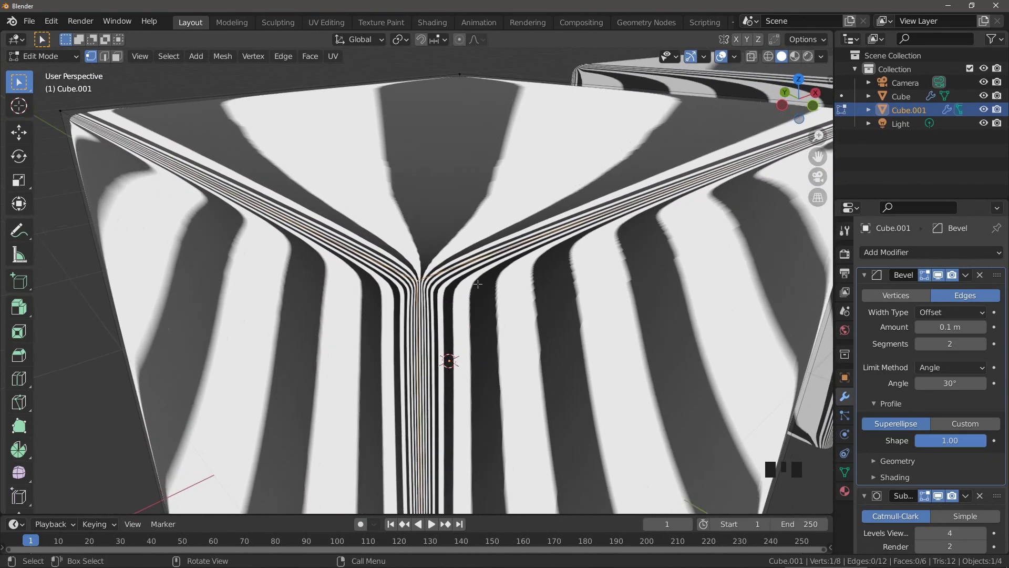
{"action": "left_click", "coordinate": [822, 57]}
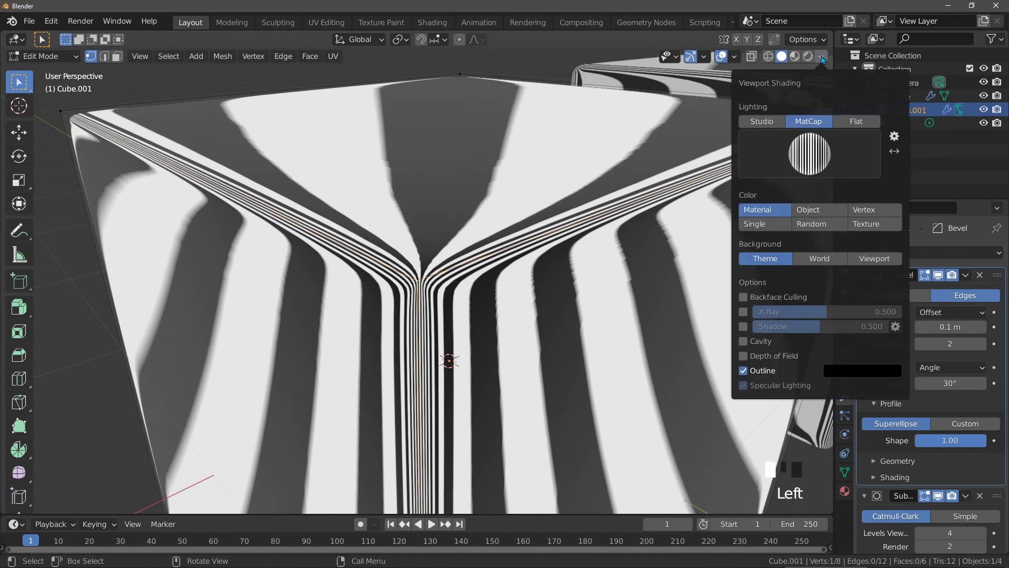
Switch lighting back to Studio and apply Cube.001's Bevel modifier with Ctrl+A.
{"action": "left_click", "coordinate": [762, 122]}
{"action": "middle_click_drag", "start_coordinate": [378, 283], "coordinate": [387, 279]}
{"action": "key", "text": "ctrl+a"}
{"action": "key", "text": "Tab"}
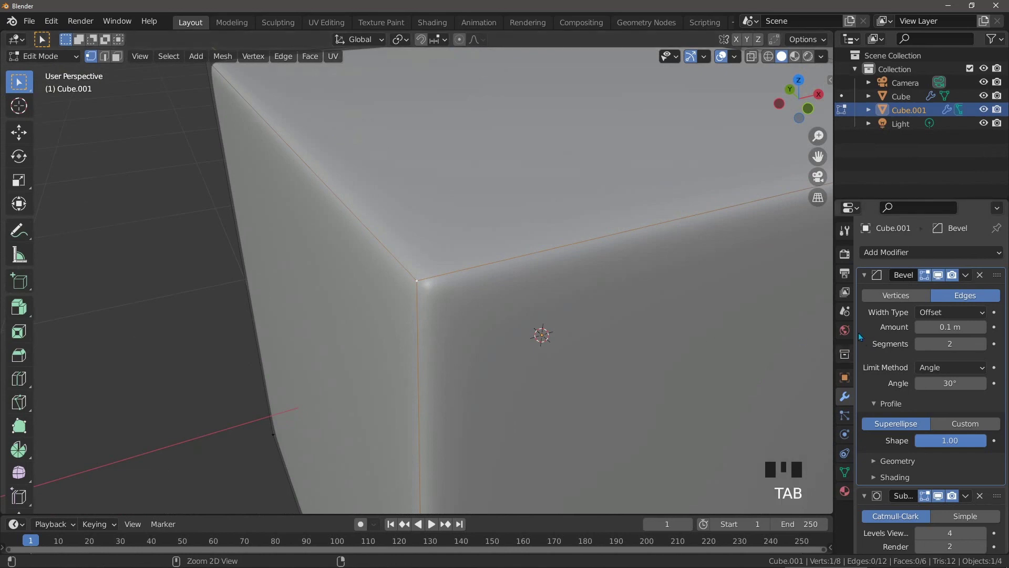
{"action": "key", "text": "Tab"}
{"action": "key", "text": "Tab"}
{"action": "key", "text": "Tab"}
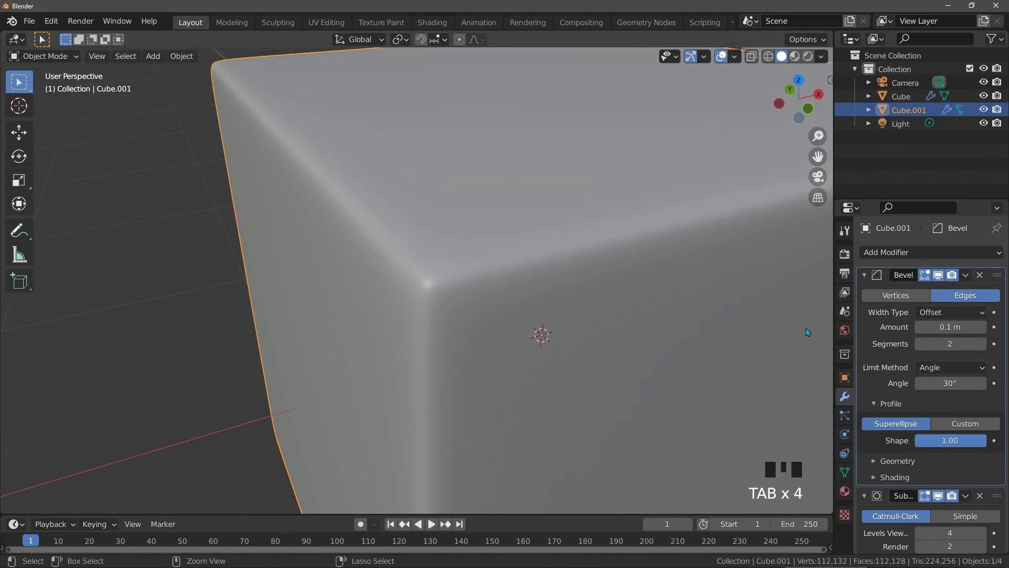
{"action": "key", "text": "ctrl+a"}
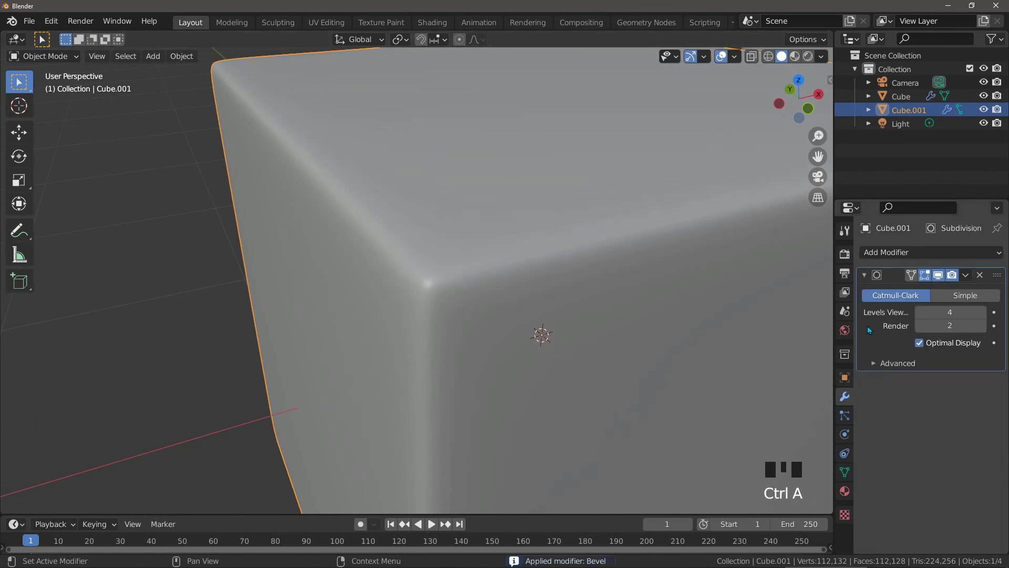
Inspect the baked 56-vertex bevel geometry in Edit Mode from low and high angles.
{"action": "key", "text": "Tab"}
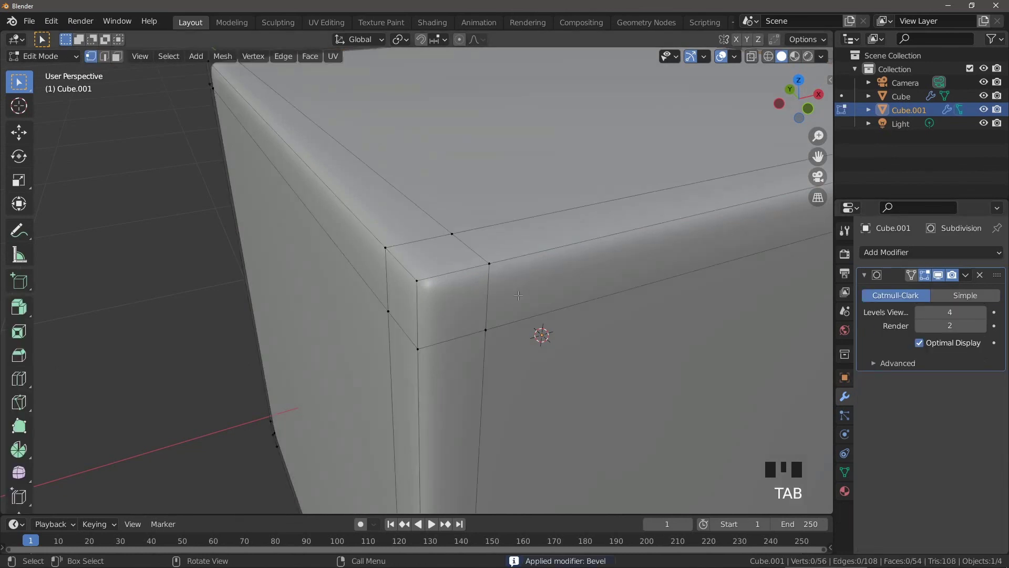
{"action": "scroll", "coordinate": [521, 294], "scroll_direction": "down", "scroll_amount": 7}
{"action": "middle_click_drag", "start_coordinate": [523, 292], "coordinate": [539, 277]}
{"action": "scroll", "coordinate": [509, 295], "scroll_direction": "down", "scroll_amount": 4}
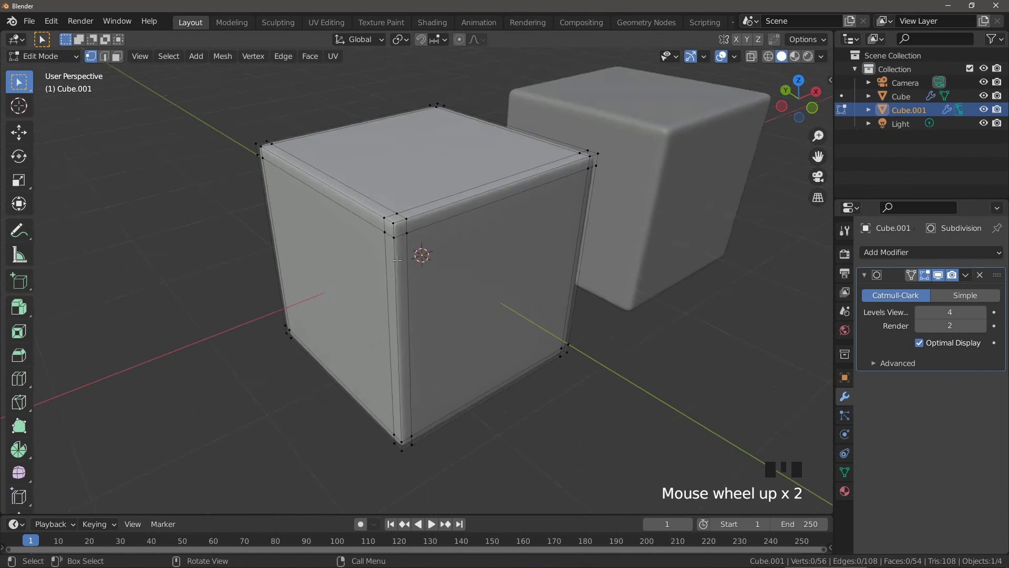
{"action": "scroll", "coordinate": [397, 260], "scroll_direction": "up", "scroll_amount": 4}
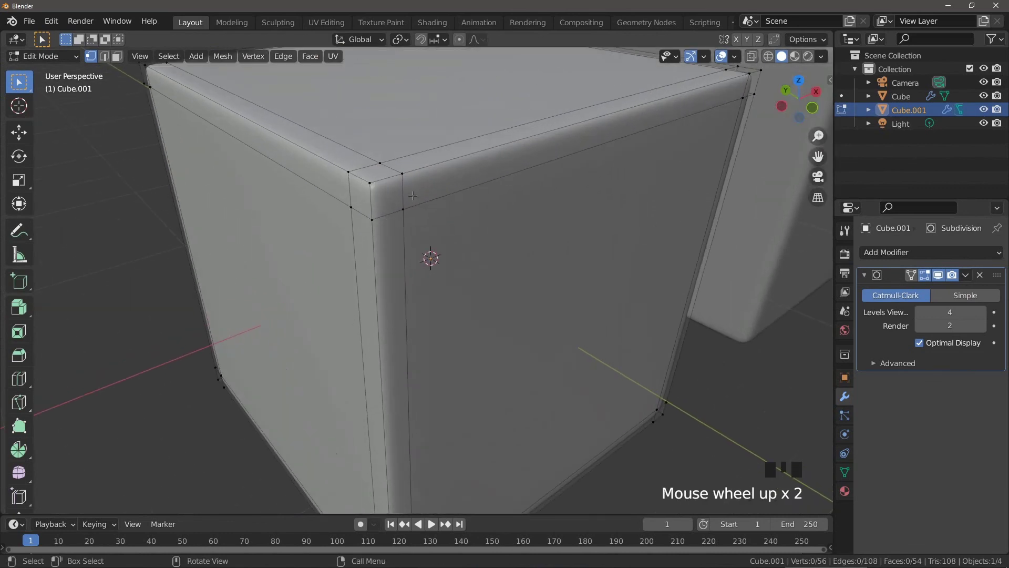
{"action": "scroll", "coordinate": [429, 203], "scroll_direction": "down", "scroll_amount": 3}
{"action": "middle_click_drag", "start_coordinate": [488, 227], "coordinate": [520, 283]}
In Object Mode, move Cube.001 further right and recentre the view.
{"action": "scroll", "coordinate": [525, 280], "scroll_direction": "down", "scroll_amount": 4}
{"action": "key", "text": "Tab"}
{"action": "key", "text": "g"}
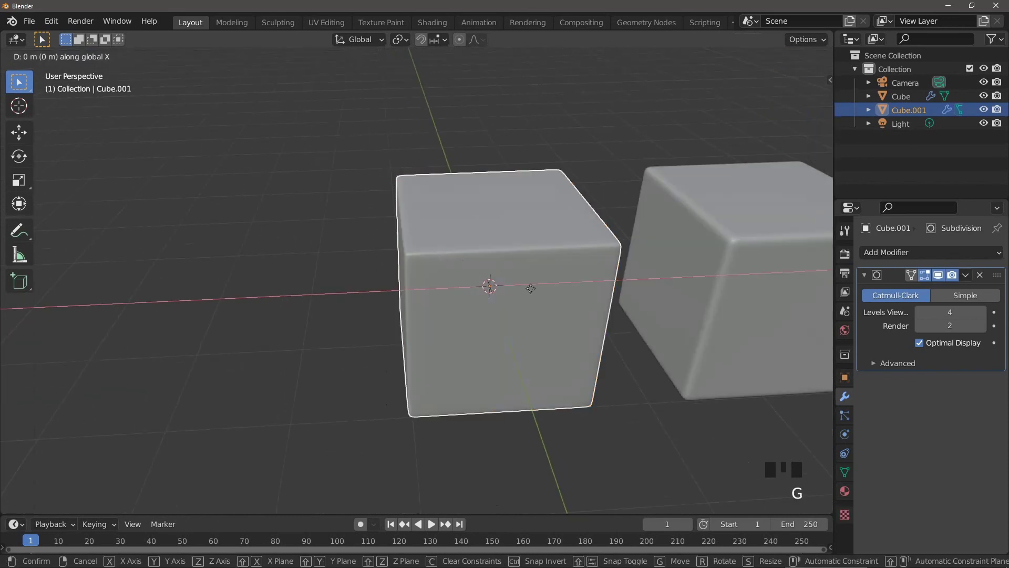
{"action": "left_click", "coordinate": [531, 288]}
{"action": "scroll", "coordinate": [528, 289], "scroll_direction": "down", "scroll_amount": 2}
{"action": "middle_click_drag", "start_coordinate": [528, 321], "coordinate": [426, 284], "text": "shift"}
{"action": "scroll", "coordinate": [494, 310], "scroll_direction": "up", "scroll_amount": 2}
{"action": "scroll", "coordinate": [490, 302], "scroll_direction": "down", "scroll_amount": 4}
{"action": "scroll", "coordinate": [499, 313], "scroll_direction": "up", "scroll_amount": 3}
Add a new cube, Cube.002, beside Cube.001.
{"action": "key", "text": "shift+a"}
{"action": "mouse_move", "coordinate": [421, 275]}
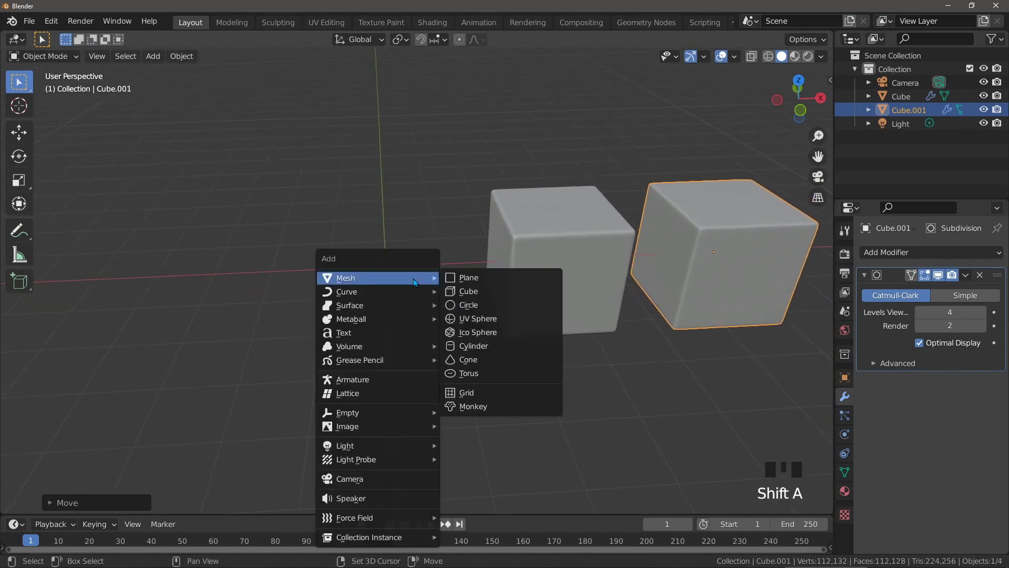
{"action": "left_click", "coordinate": [470, 289]}
{"action": "middle_click_drag", "start_coordinate": [378, 297], "coordinate": [380, 155]}
{"action": "scroll", "coordinate": [395, 292], "scroll_direction": "up", "scroll_amount": 3}
In face select mode, select Cube.002's top and bottom faces.
{"action": "key", "text": "Tab"}
{"action": "key", "text": "3"}
{"action": "left_click", "coordinate": [391, 279]}
{"action": "left_click", "coordinate": [327, 347], "text": "shift"}
{"action": "middle_click_drag", "start_coordinate": [327, 347], "coordinate": [377, 332]}
Inset the selected faces by 0.1, inset again by 0.5, then deselect all.
{"action": "key", "text": "i"}
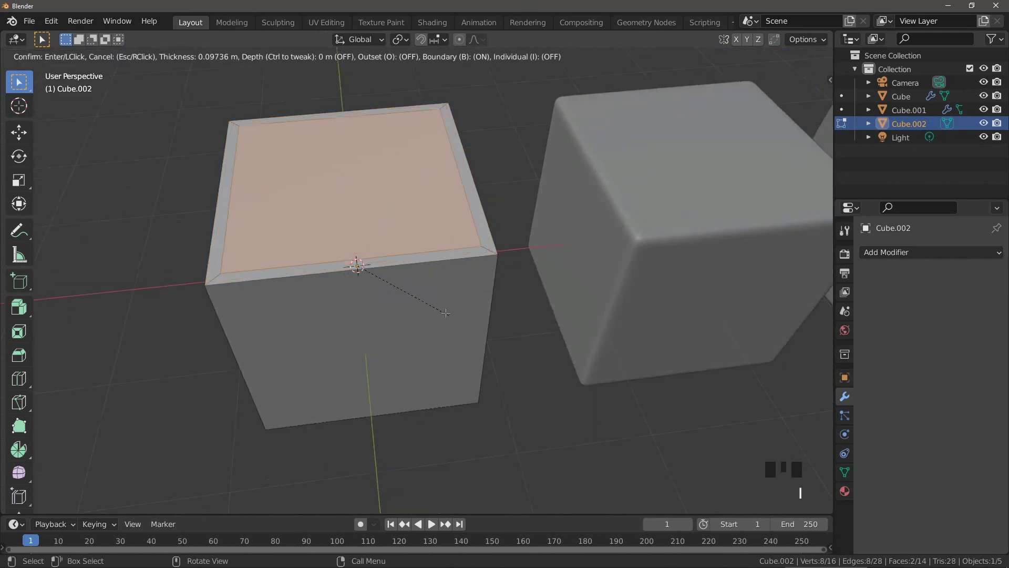
{"action": "type", "text": "0.1"}
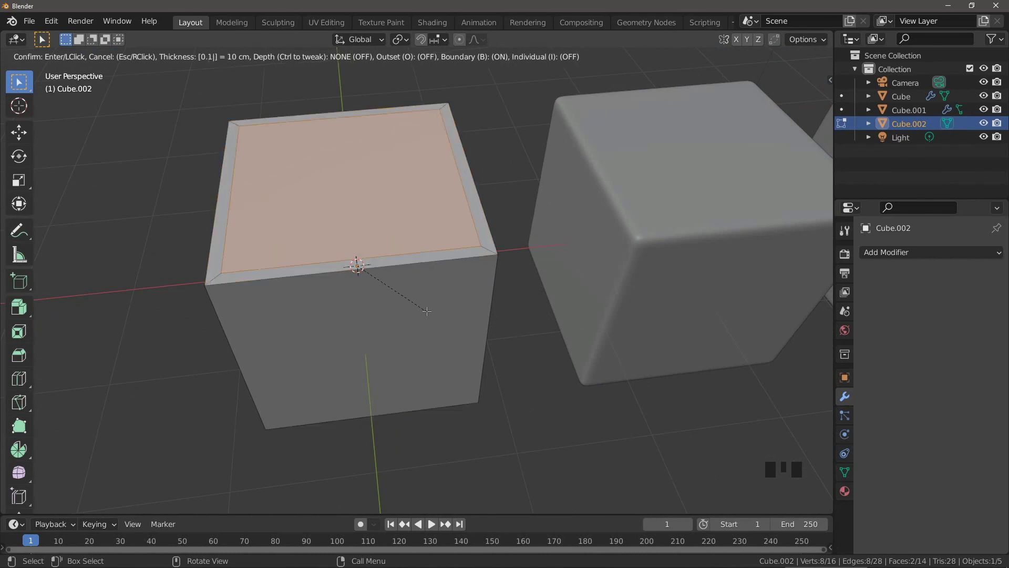
{"action": "key", "text": "Return"}
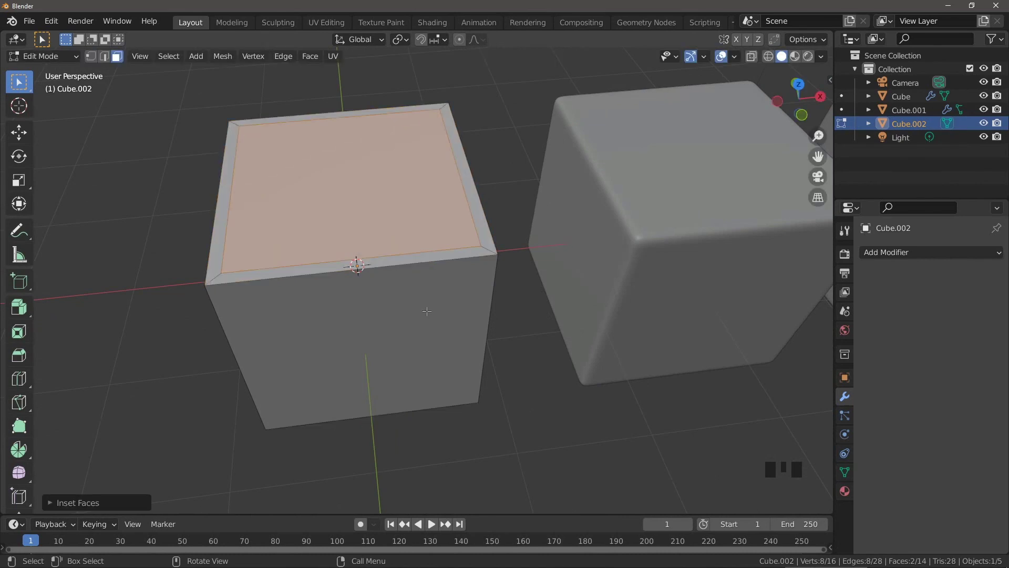
{"action": "type", "text": "i"}
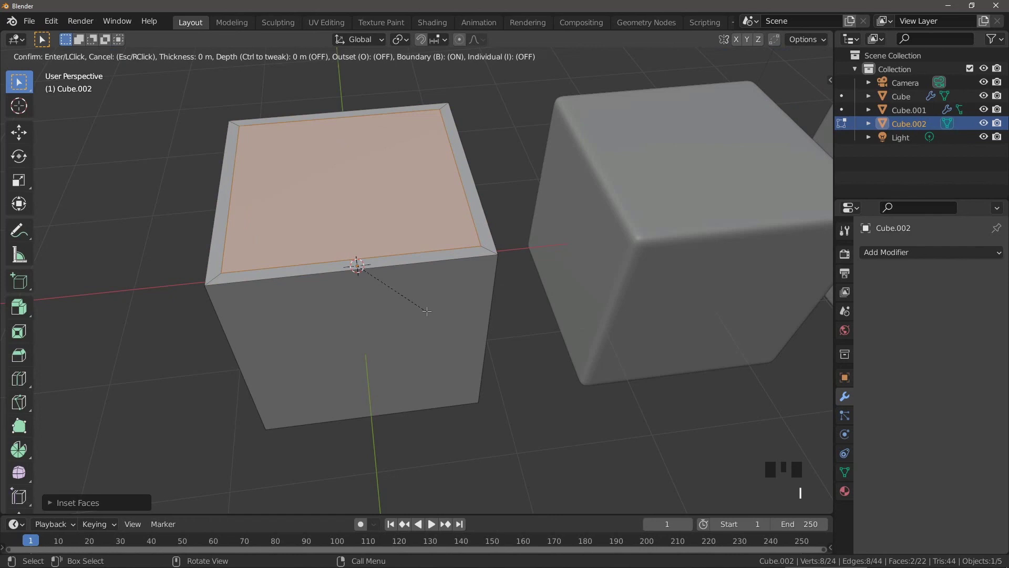
{"action": "type", "text": "0.5"}
{"action": "key", "text": "Return"}
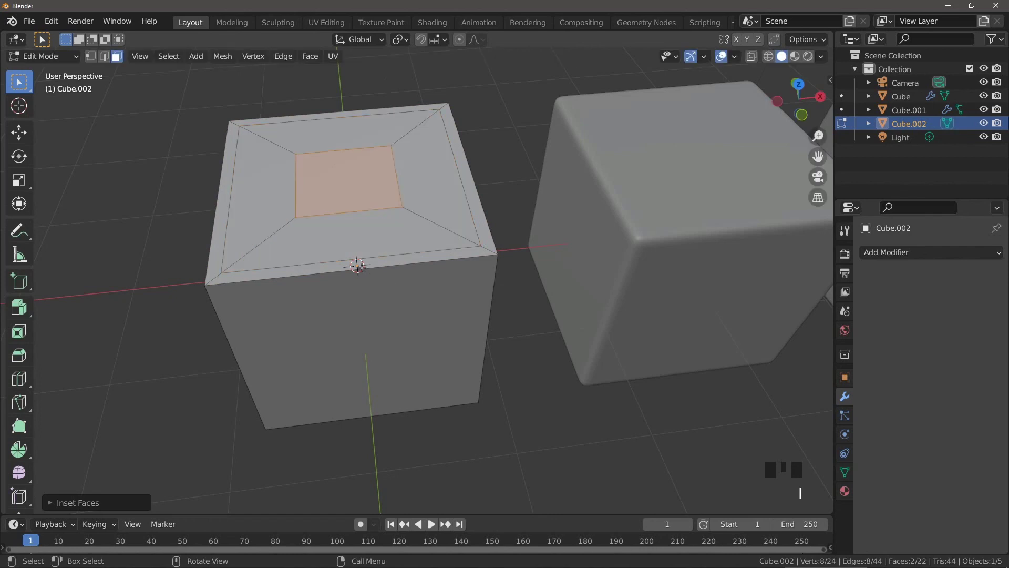
{"action": "middle_click_drag", "start_coordinate": [382, 258], "coordinate": [393, 279]}
{"action": "key", "text": "alt+a"}
Shade Cube.002 smooth and add a level-3 Subdivision modifier with Ctrl+3.
{"action": "key", "text": "Tab"}
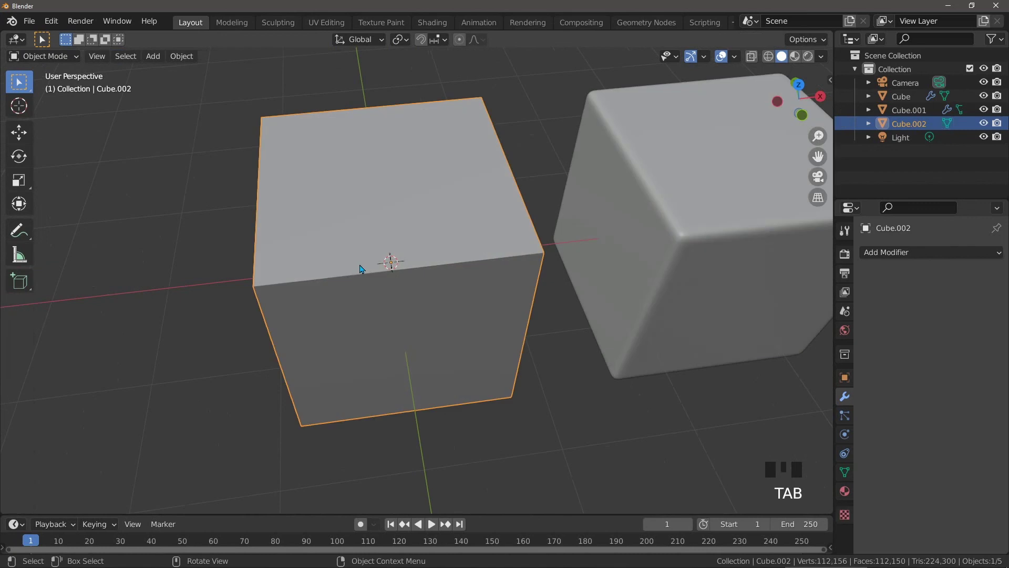
{"action": "right_click", "coordinate": [355, 260]}
{"action": "left_click", "coordinate": [344, 257]}
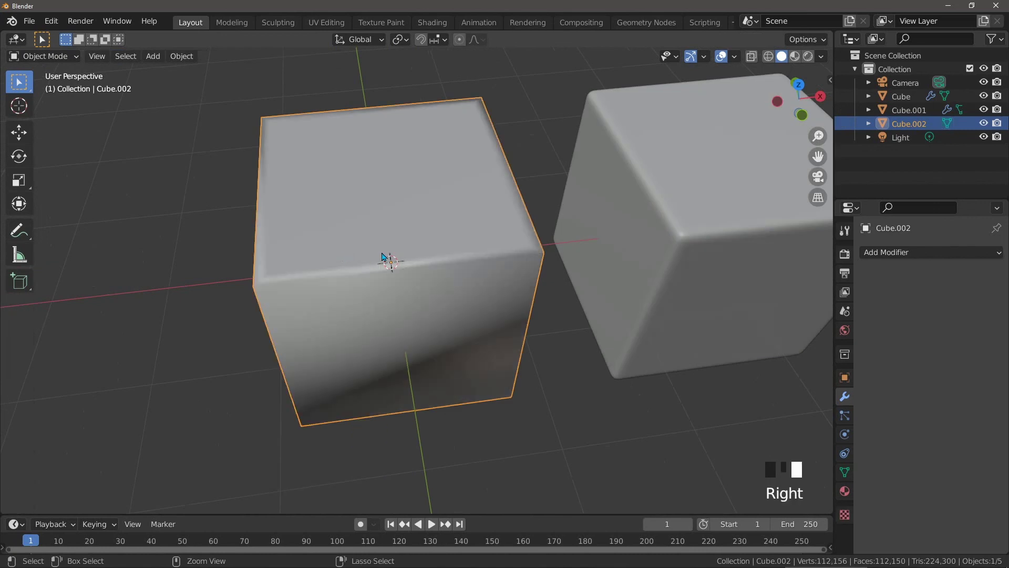
{"action": "key", "text": "ctrl+3"}
{"action": "mouse_move", "coordinate": [387, 260]}
{"action": "middle_mouse_down"}
{"action": "mouse_move", "coordinate": [365, 244]}
{"action": "mouse_move", "coordinate": [388, 266]}
{"action": "mouse_move", "coordinate": [383, 318]}
{"action": "mouse_move", "coordinate": [387, 259]}
{"action": "middle_mouse_up"}
{"action": "key", "text": "Tab"}
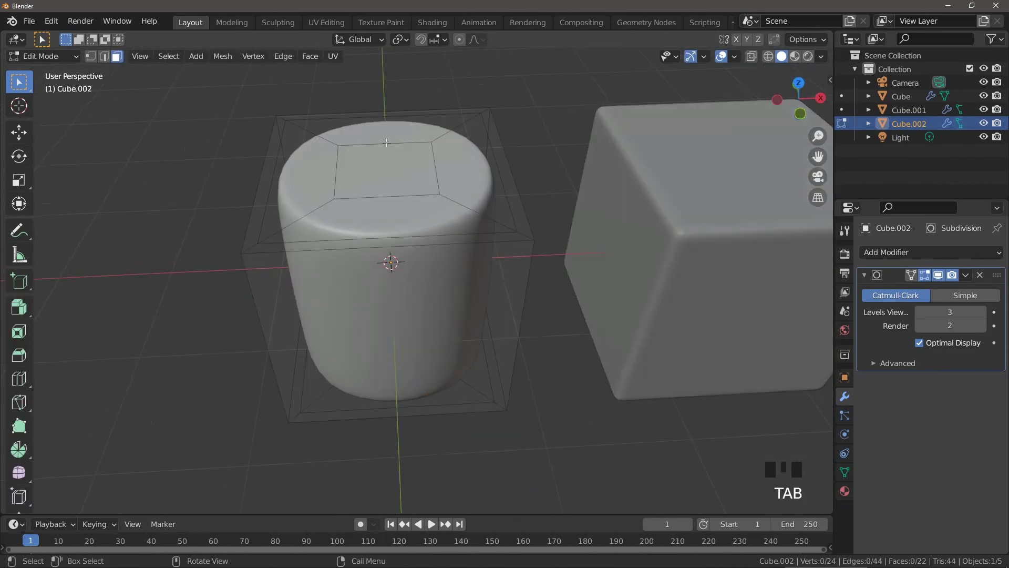
{"action": "key", "text": "ctrl+r"}
Add two edge loops and scale them out 2.7 along X.
{"action": "scroll", "coordinate": [389, 213], "scroll_direction": "up", "scroll_amount": 1}
{"action": "left_click", "coordinate": [389, 214]}
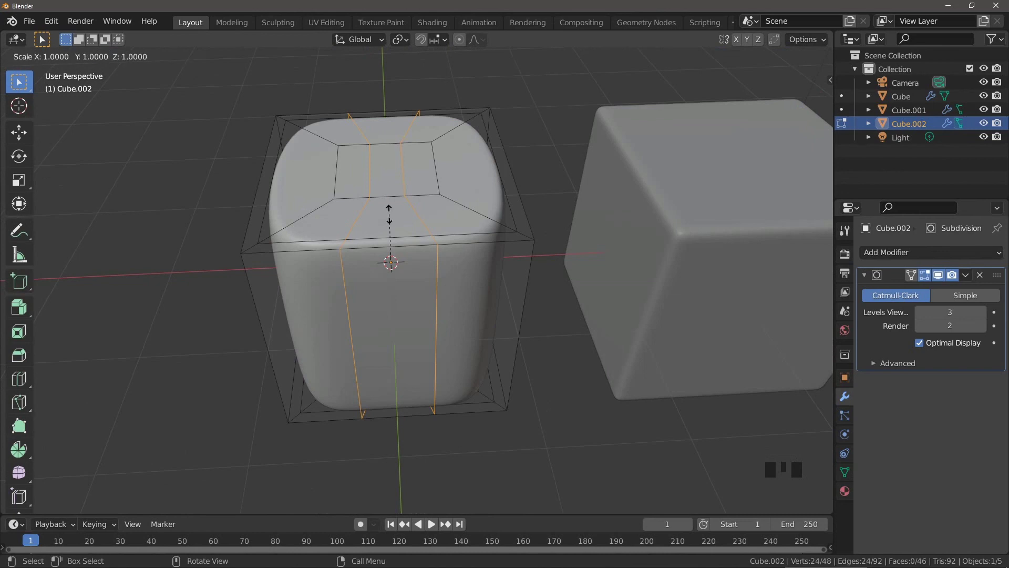
{"action": "type", "text": "x2.7"}
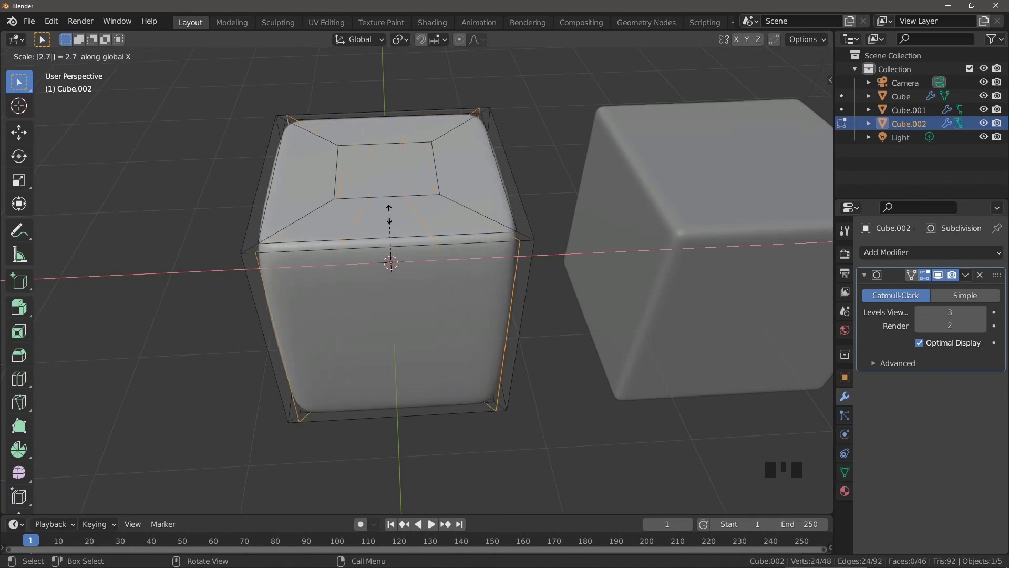
{"action": "key", "text": "Return"}
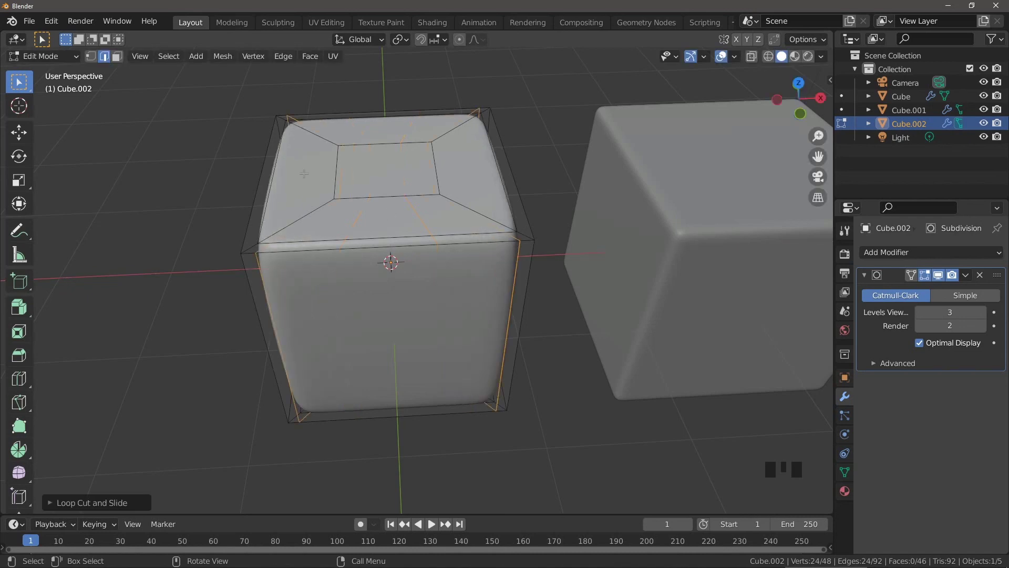
Loop-cut two more loops and spread them 1.9 along Y.
{"action": "key", "text": "ctrl+r"}
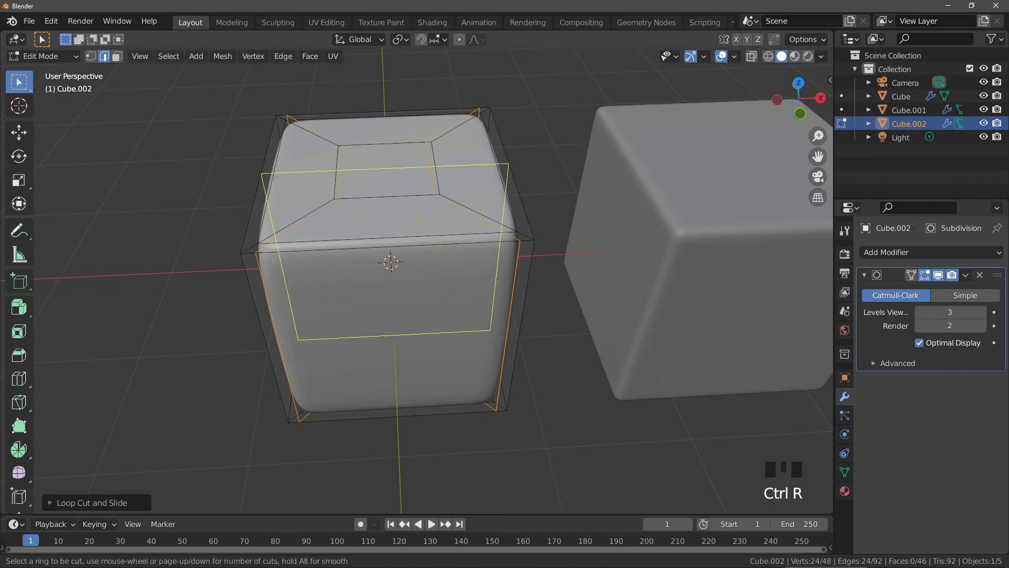
{"action": "scroll", "coordinate": [273, 176], "scroll_direction": "up", "scroll_amount": 1}
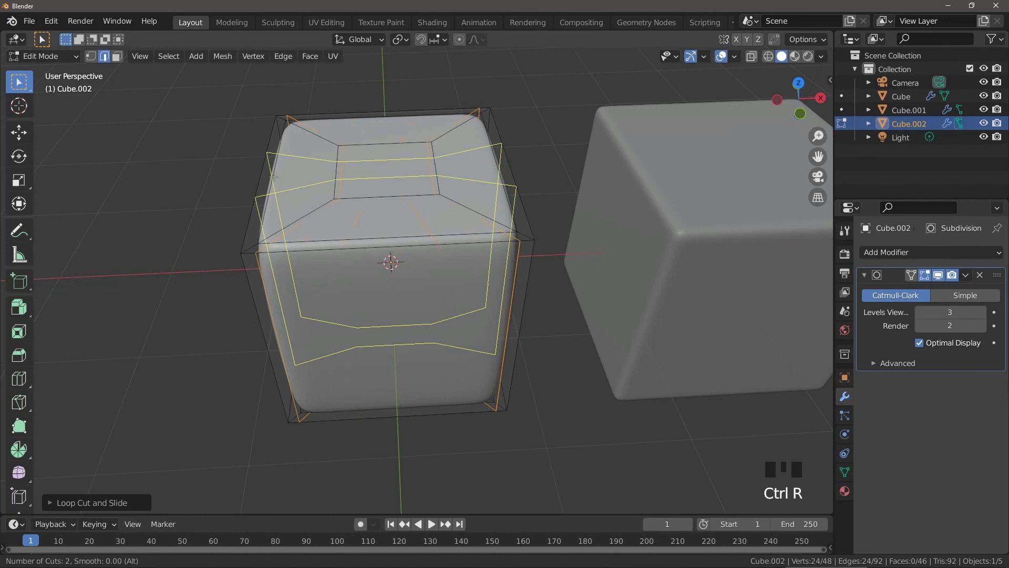
{"action": "left_click", "coordinate": [273, 177]}
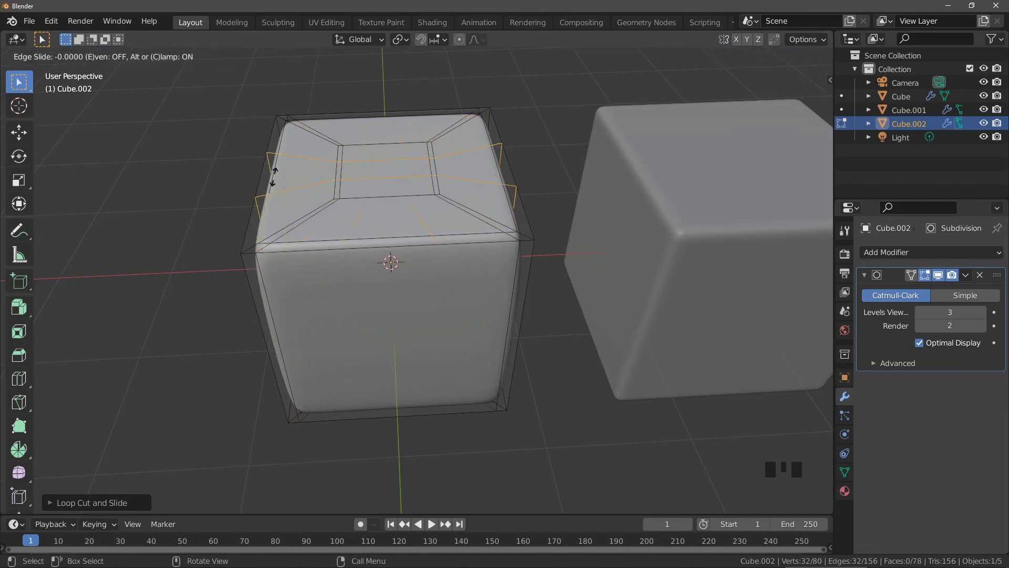
{"action": "type", "text": "1.9"}
{"action": "key", "text": "Return"}
{"action": "middle_click_drag", "start_coordinate": [279, 182], "coordinate": [356, 260]}
Add two centred horizontal loops, scale them 2.7 apart along Z, and return to Object Mode.
{"action": "key", "text": "ctrl+r"}
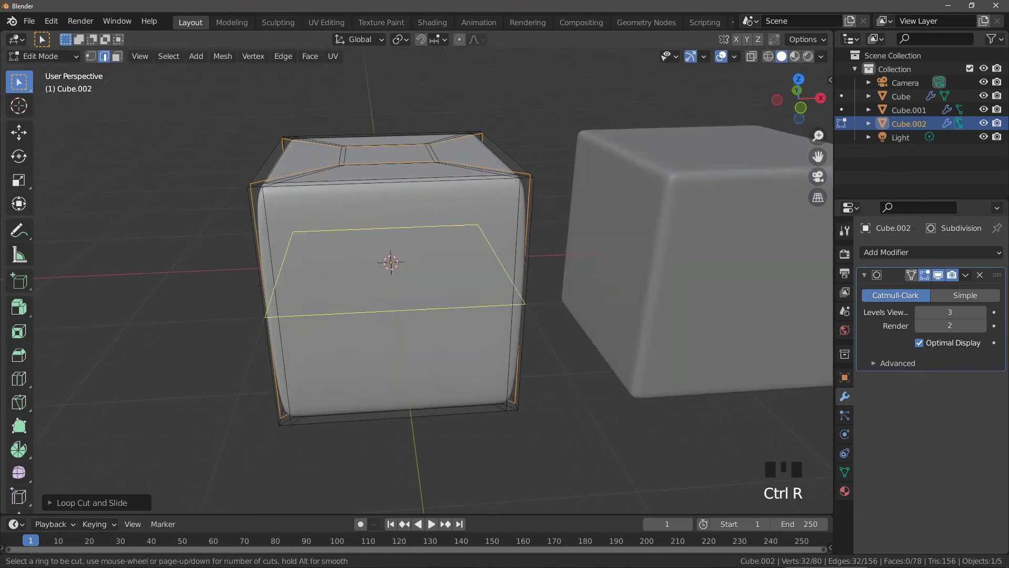
{"action": "scroll", "coordinate": [270, 287], "scroll_direction": "up", "scroll_amount": 1}
{"action": "left_click", "coordinate": [269, 287]}
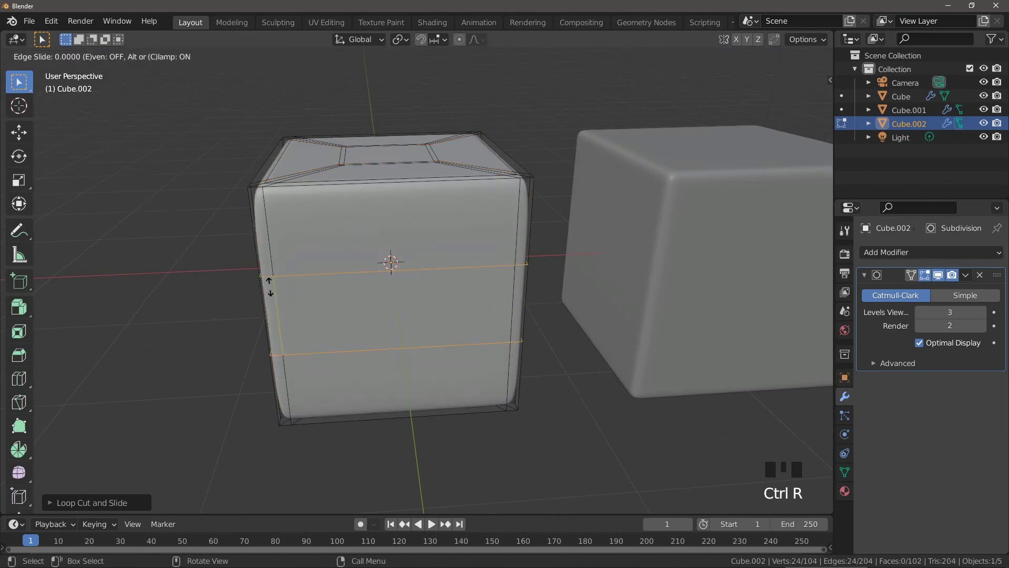
{"action": "right_click", "coordinate": [269, 287]}
{"action": "type", "text": "s"}
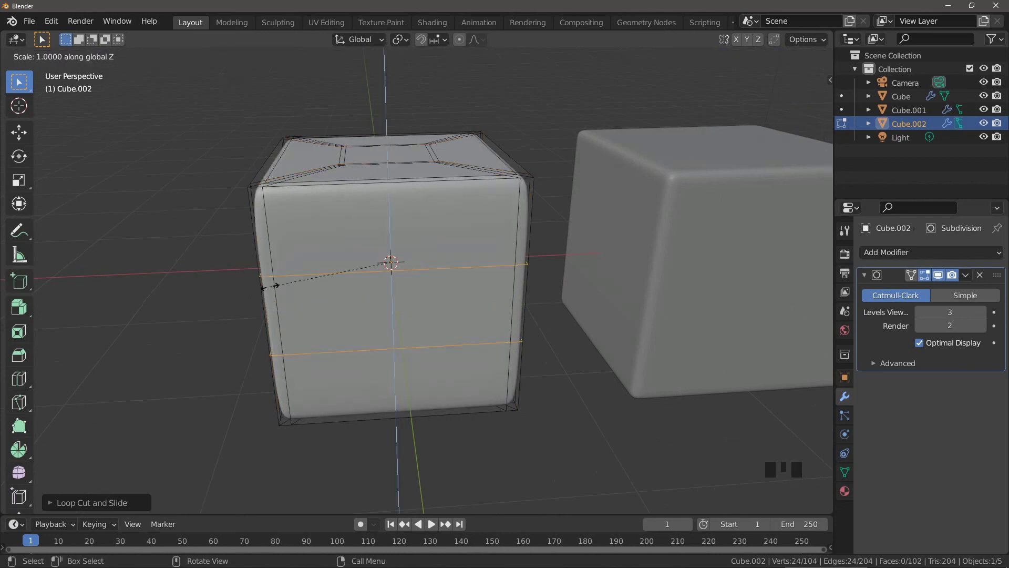
{"action": "type", "text": "2.7"}
{"action": "key", "text": "Return"}
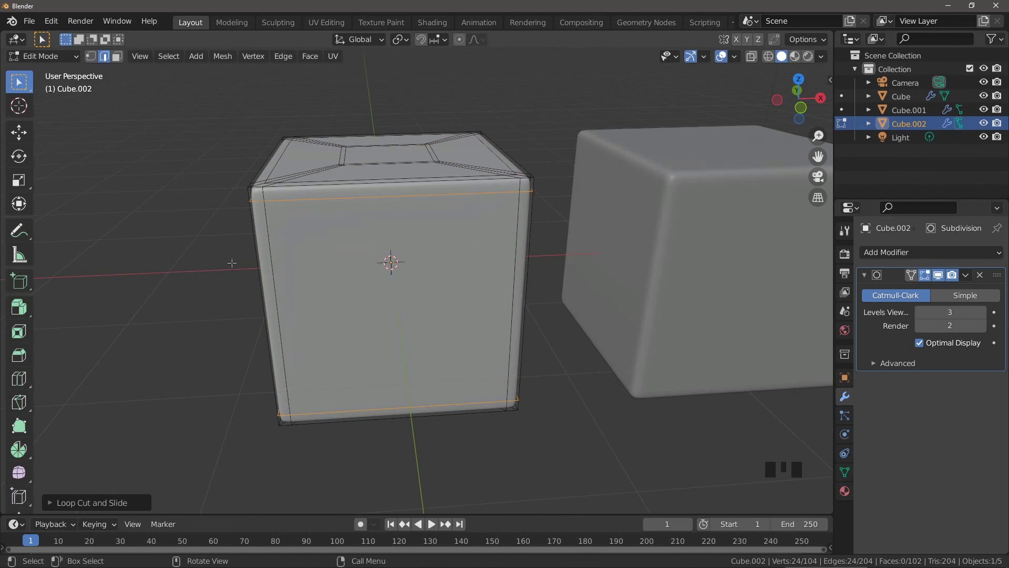
{"action": "key", "text": "Tab"}
{"action": "middle_click_drag", "start_coordinate": [288, 237], "coordinate": [356, 242]}
{"action": "scroll", "coordinate": [357, 239], "scroll_direction": "up", "scroll_amount": 3}
{"action": "middle_click_drag", "start_coordinate": [336, 208], "coordinate": [432, 301]}
Shade Cube.002 flat to check the facets, then set it back to smooth.
{"action": "scroll", "coordinate": [339, 211], "scroll_direction": "up", "scroll_amount": 3}
{"action": "right_click", "coordinate": [416, 286]}
{"action": "left_click", "coordinate": [414, 304]}
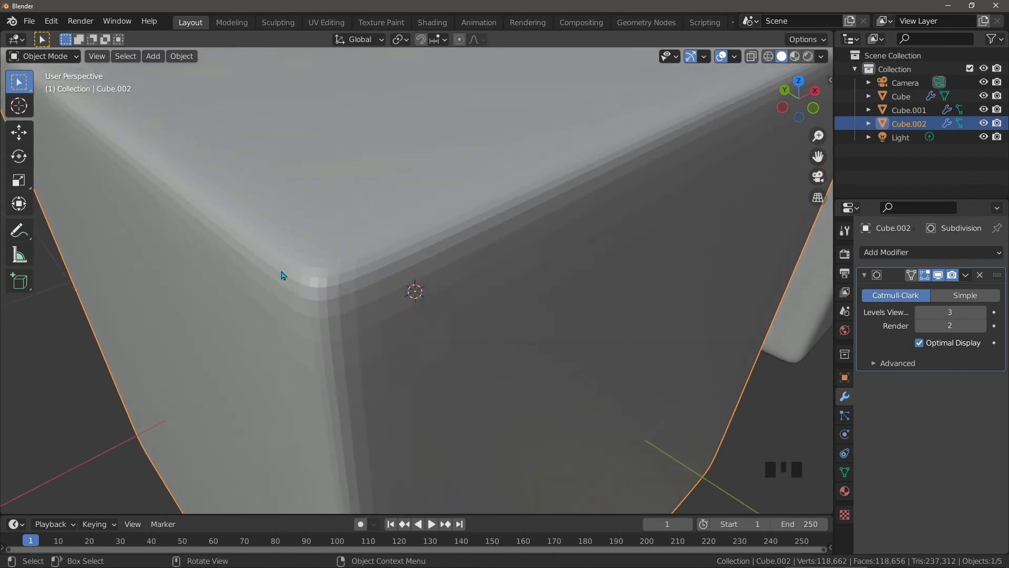
{"action": "mouse_move", "coordinate": [371, 314]}
{"action": "middle_mouse_down"}
{"action": "mouse_move", "coordinate": [392, 317]}
{"action": "mouse_move", "coordinate": [377, 316]}
{"action": "middle_mouse_up"}
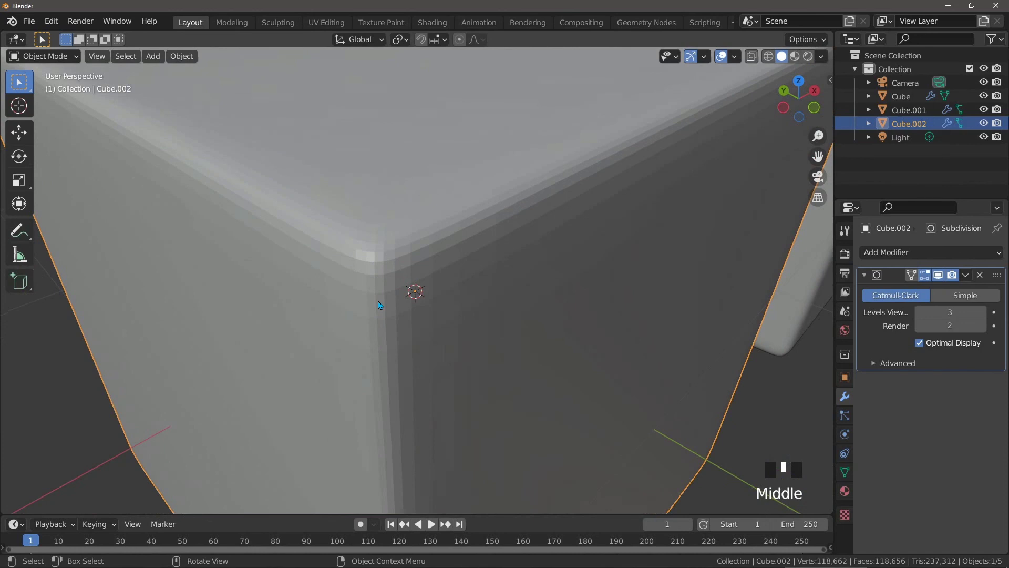
{"action": "scroll", "coordinate": [439, 300], "scroll_direction": "down", "scroll_amount": 2}
{"action": "right_click", "coordinate": [424, 264]}
{"action": "left_click", "coordinate": [423, 264]}
{"action": "scroll", "coordinate": [424, 264], "scroll_direction": "up", "scroll_amount": 2}
Switch viewport lighting to the striped zebra MatCap and raise subdivision level to 4.
{"action": "left_click", "coordinate": [822, 58]}
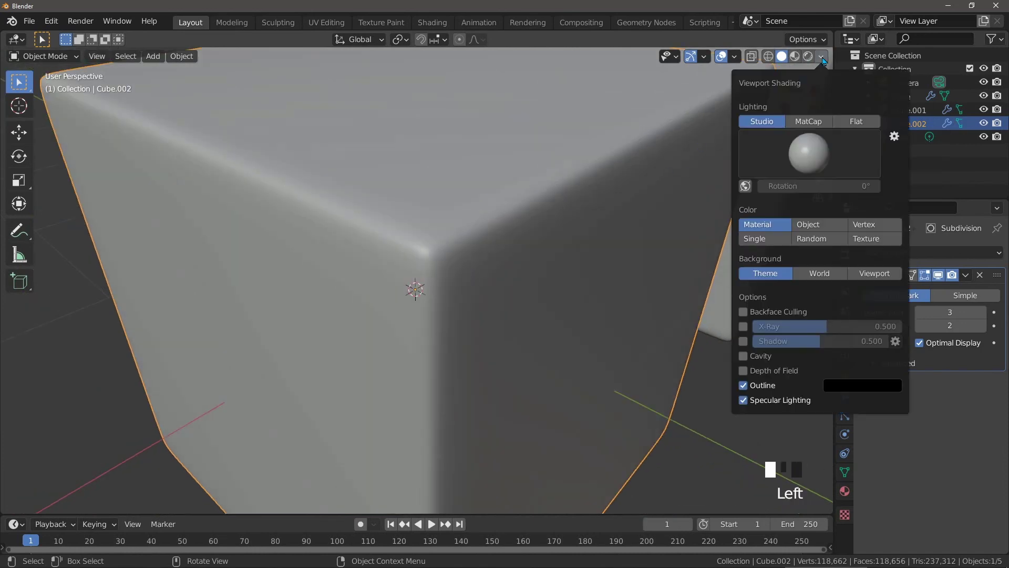
{"action": "left_click", "coordinate": [813, 120]}
{"action": "scroll", "coordinate": [506, 256], "scroll_direction": "up", "scroll_amount": 1}
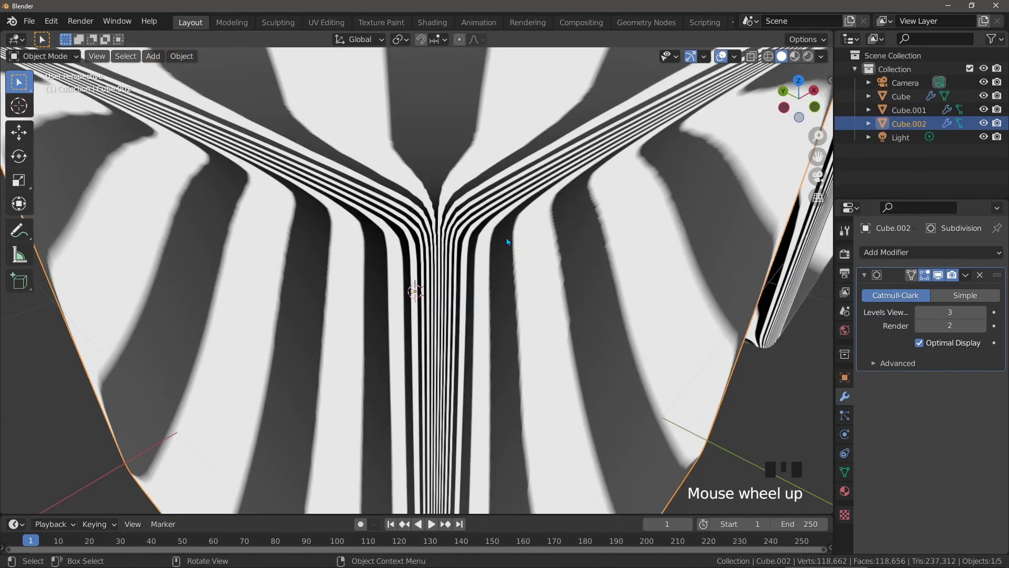
{"action": "key", "text": "ctrl+4"}
{"action": "middle_click_drag", "start_coordinate": [501, 250], "coordinate": [451, 209]}
{"action": "scroll", "coordinate": [468, 192], "scroll_direction": "down", "scroll_amount": 1}
{"action": "scroll", "coordinate": [467, 225], "scroll_direction": "up", "scroll_amount": 1}
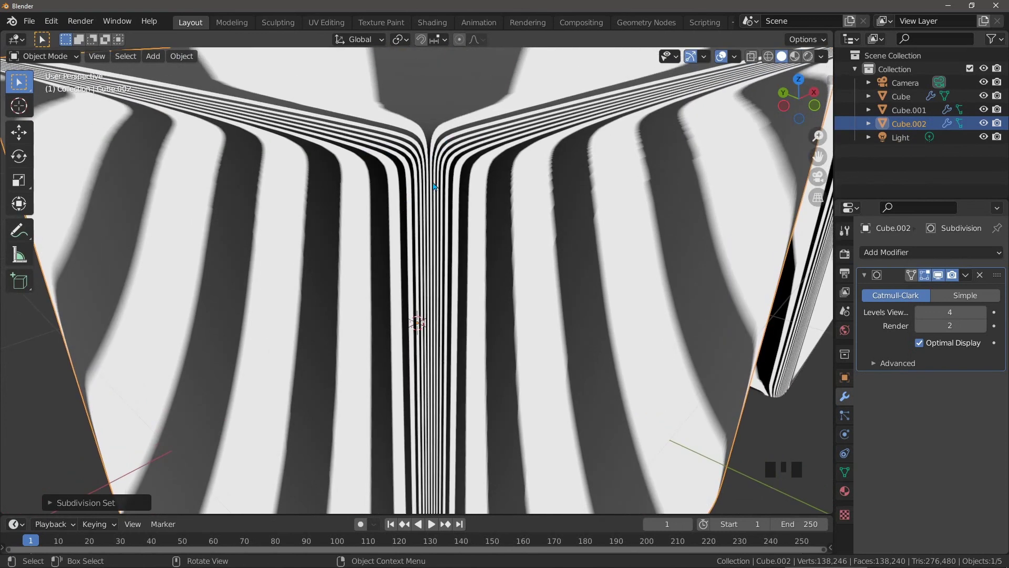
{"action": "scroll", "coordinate": [439, 184], "scroll_direction": "down", "scroll_amount": 4}
{"action": "key", "text": "Tab"}
{"action": "key", "text": "Tab"}
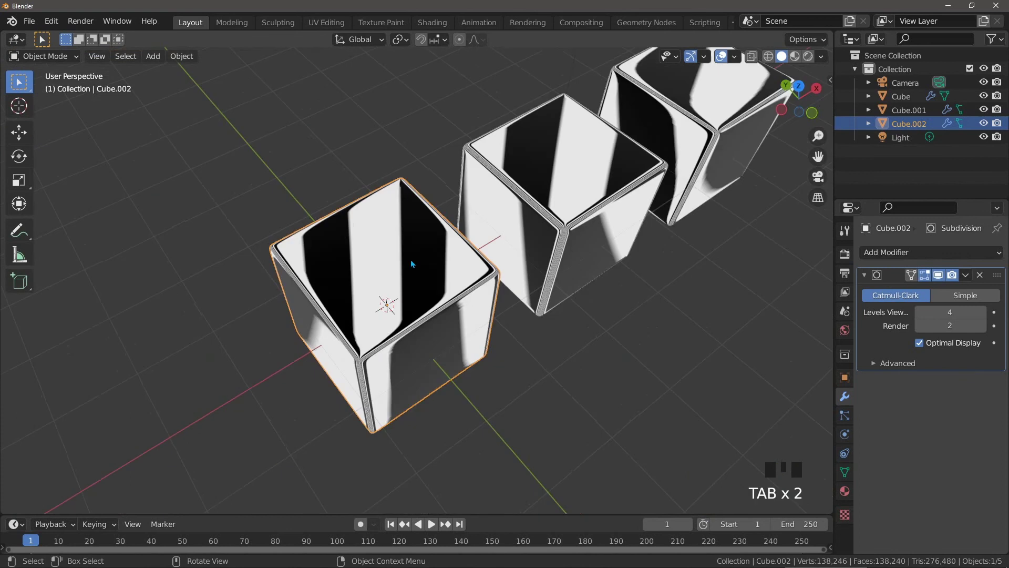
Move Cube.002 beyond the other two cubes and frame the view on it.
{"action": "key", "text": "g"}
{"action": "left_click", "coordinate": [411, 260]}
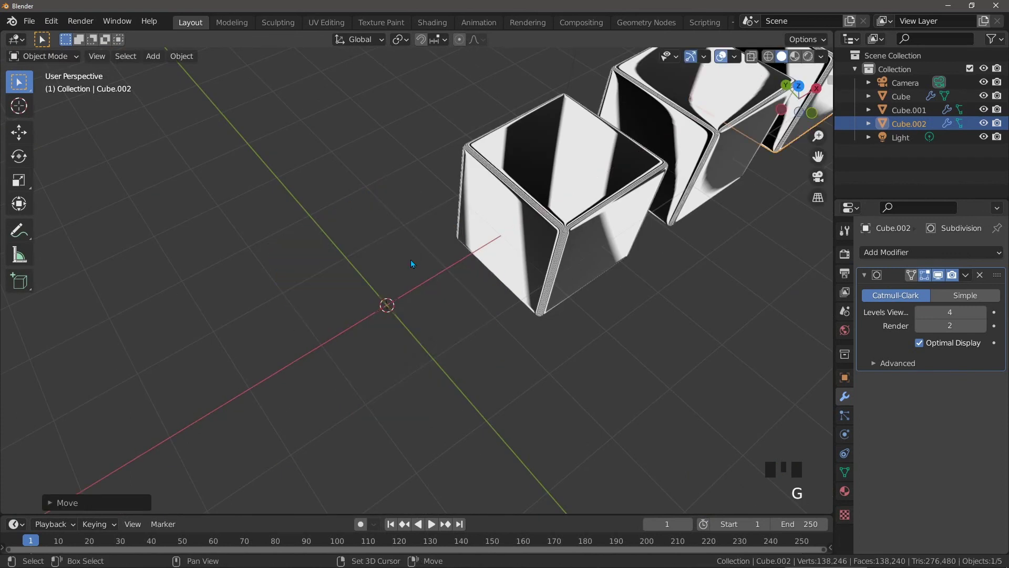
{"action": "key", "text": "KP_Decimal"}
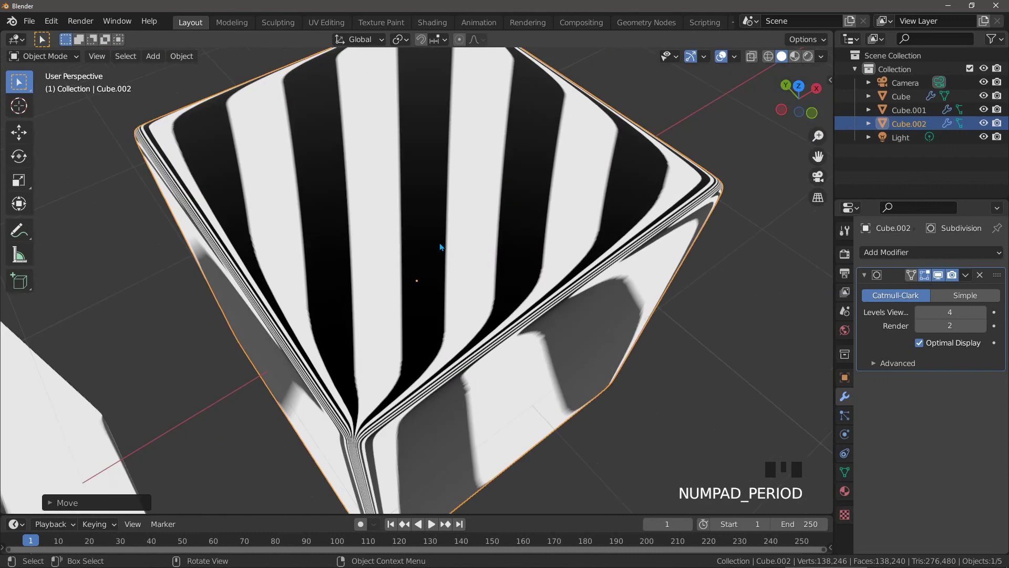
{"action": "scroll", "coordinate": [337, 312], "scroll_direction": "down", "scroll_amount": 9}
{"action": "scroll", "coordinate": [337, 311], "scroll_direction": "up", "scroll_amount": 4}
Orbit around Cube.002 to inspect the zebra reflections on its corners.
{"action": "middle_click_drag", "start_coordinate": [336, 312], "coordinate": [315, 319], "text": "shift"}
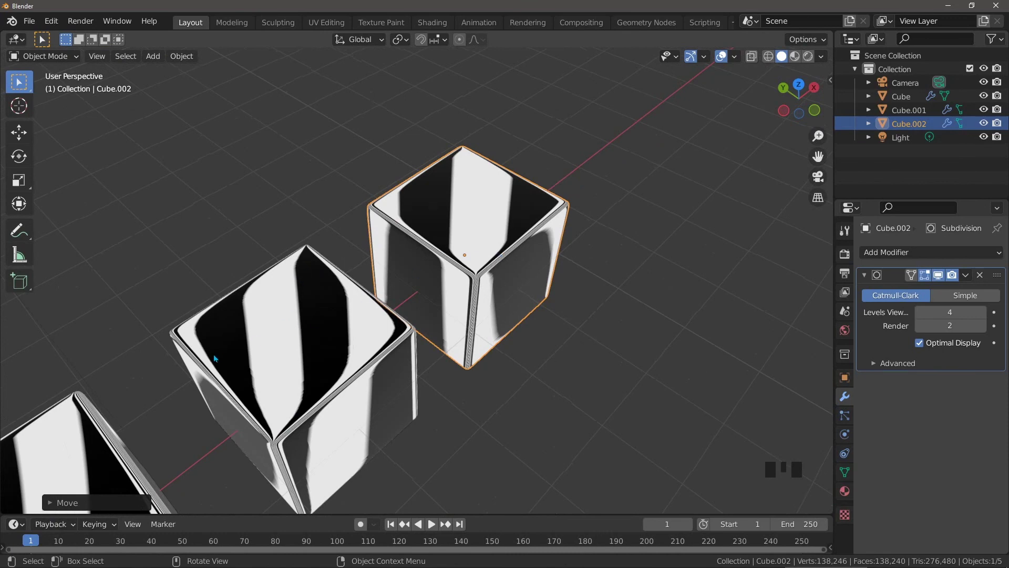
{"action": "middle_click_drag", "start_coordinate": [219, 355], "coordinate": [480, 196]}
{"action": "scroll", "coordinate": [435, 262], "scroll_direction": "up", "scroll_amount": 2}
{"action": "scroll", "coordinate": [494, 187], "scroll_direction": "up", "scroll_amount": 2}
{"action": "middle_click_drag", "start_coordinate": [587, 180], "coordinate": [432, 159]}
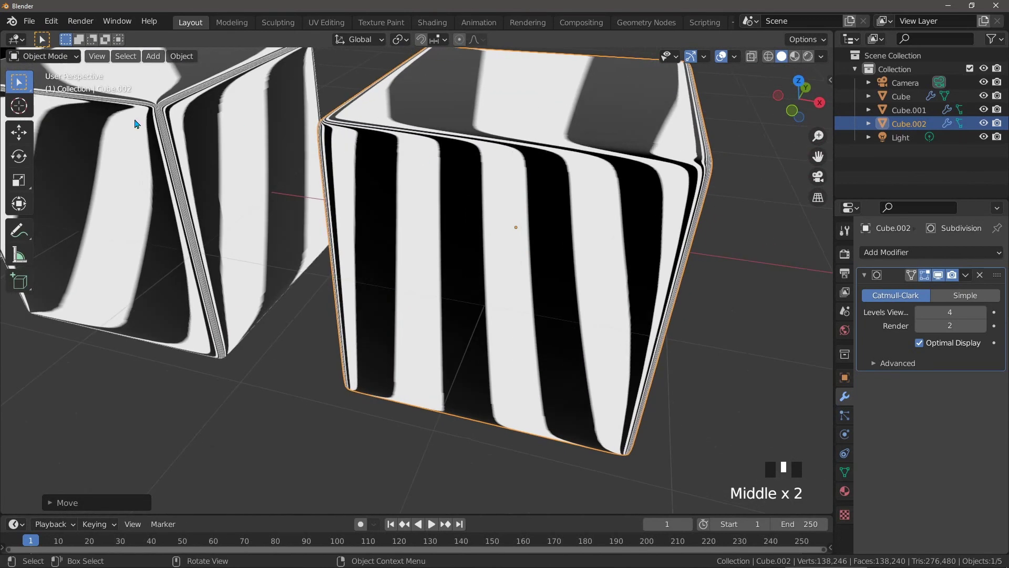
{"action": "middle_click_drag", "start_coordinate": [315, 167], "coordinate": [400, 154]}
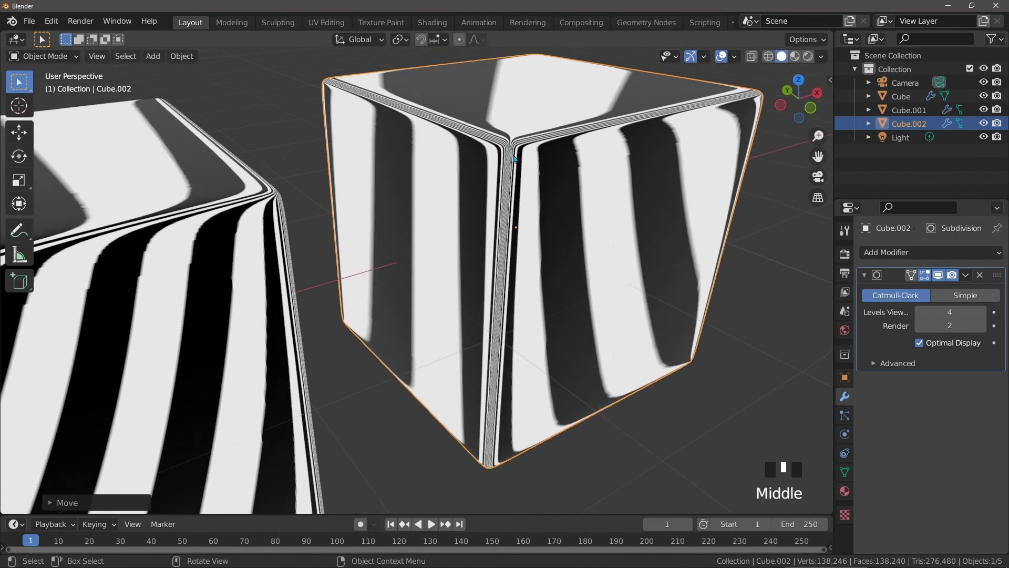
{"action": "left_click", "coordinate": [821, 56]}
Switch viewport lighting back to Studio and enter Edit Mode on Cube.002.
{"action": "left_click", "coordinate": [762, 121]}
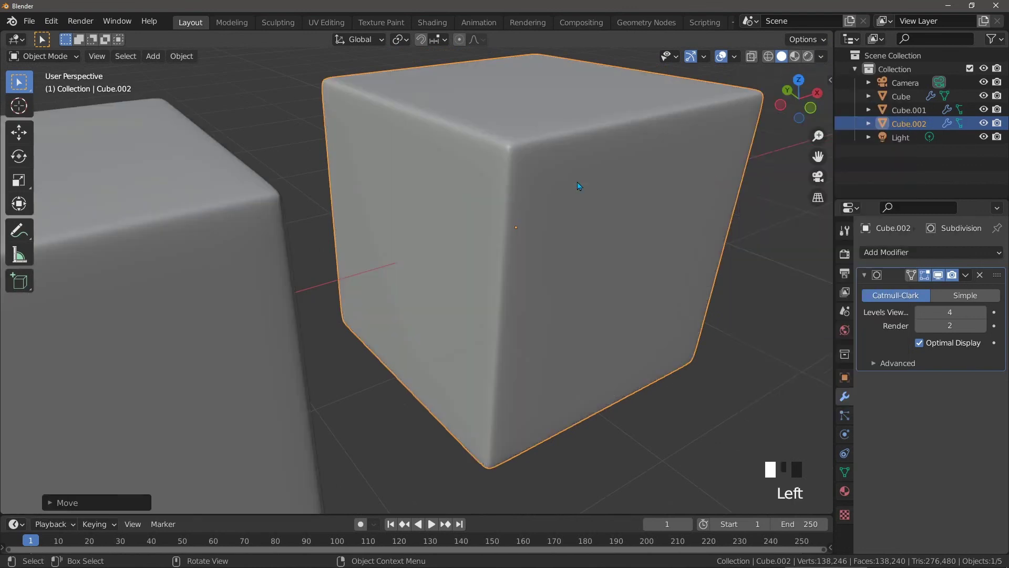
{"action": "middle_click_drag", "start_coordinate": [580, 186], "coordinate": [582, 199]}
{"action": "key", "text": "Tab"}
{"action": "scroll", "coordinate": [469, 222], "scroll_direction": "up", "scroll_amount": 2}
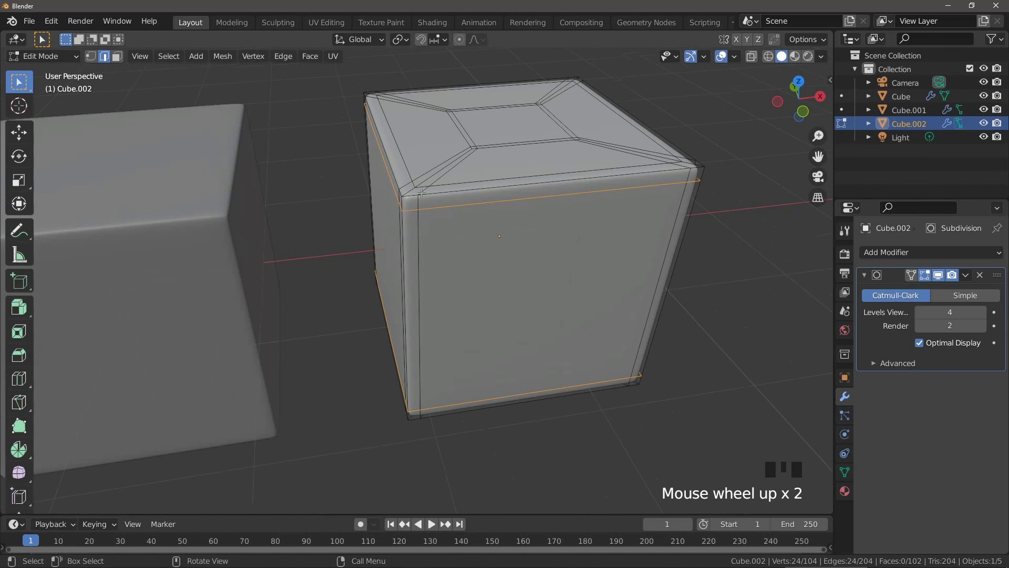
Edge-slide four loops: front vertical, top-left bevel, top horizontal to mid-cube, and top bevel.
{"action": "left_click", "coordinate": [422, 193], "text": "alt"}
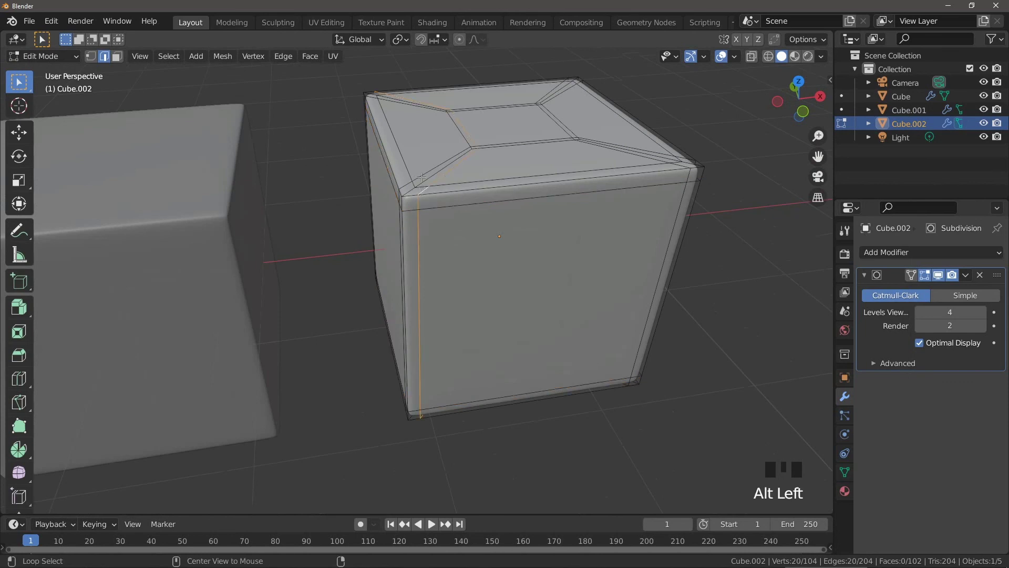
{"action": "key", "text": "g"}
{"action": "key", "text": "g"}
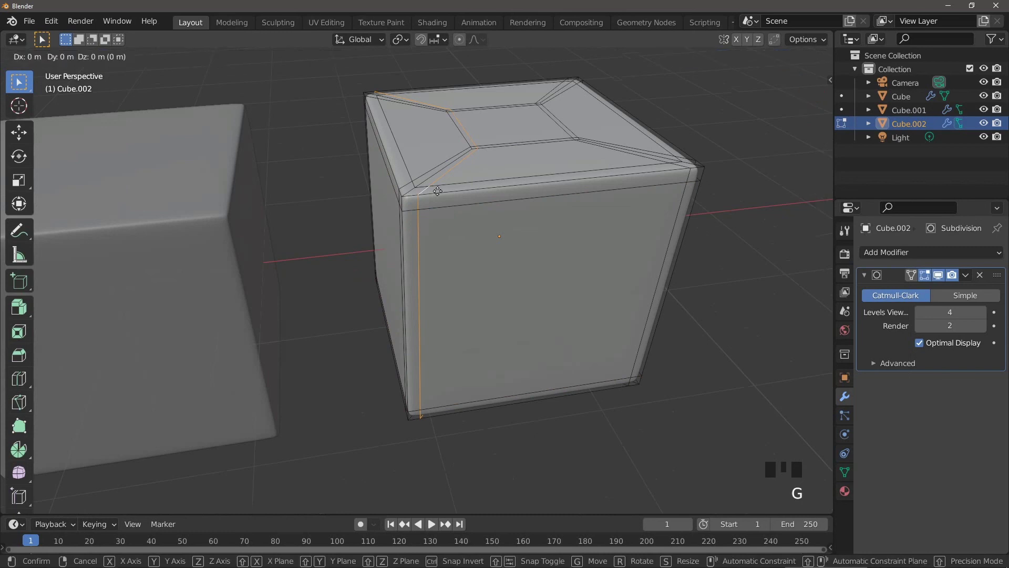
{"action": "left_click", "coordinate": [482, 188]}
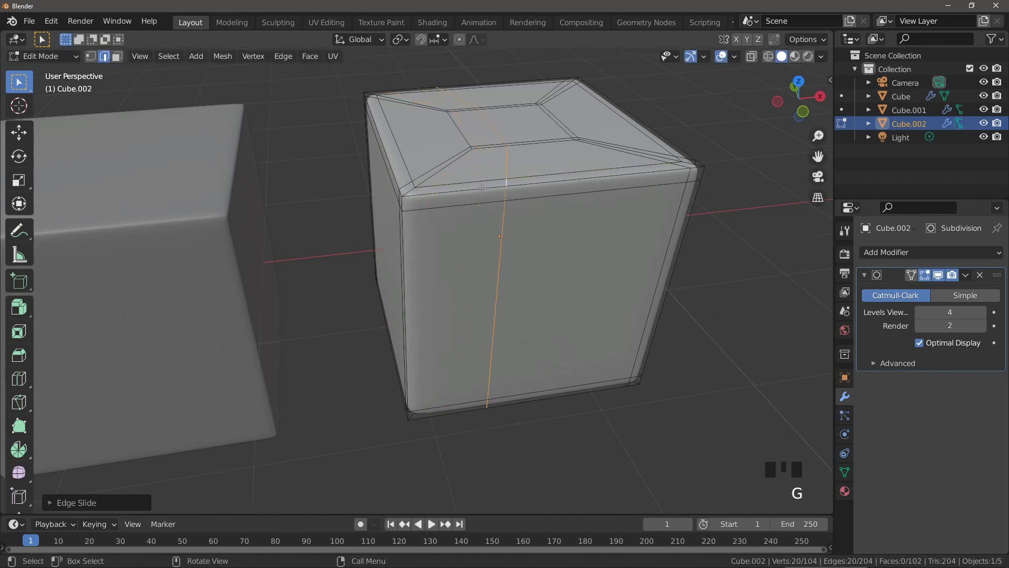
{"action": "left_click", "coordinate": [406, 184], "text": "alt"}
{"action": "key", "text": "g"}
{"action": "key", "text": "g"}
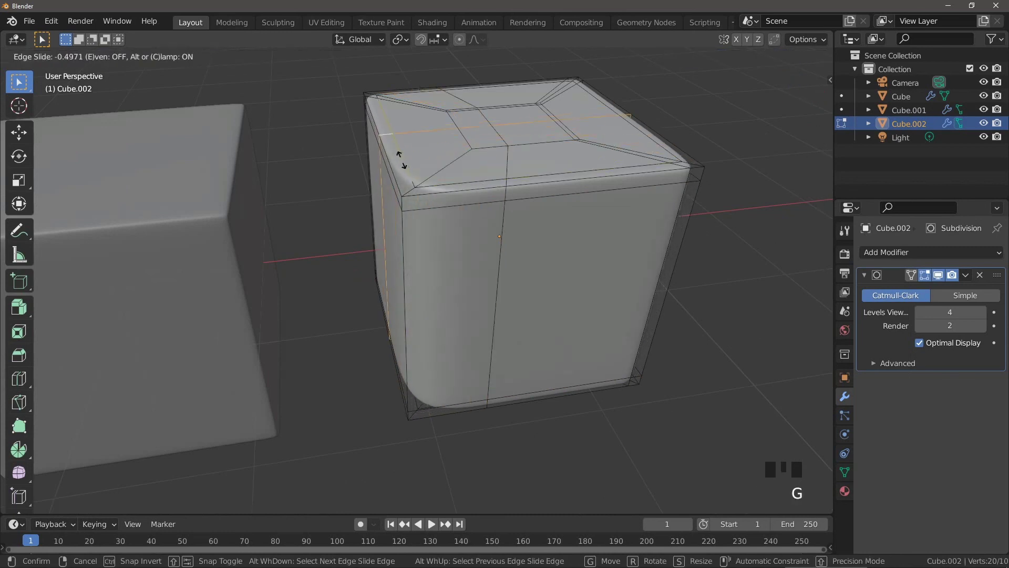
{"action": "left_click", "coordinate": [410, 175]}
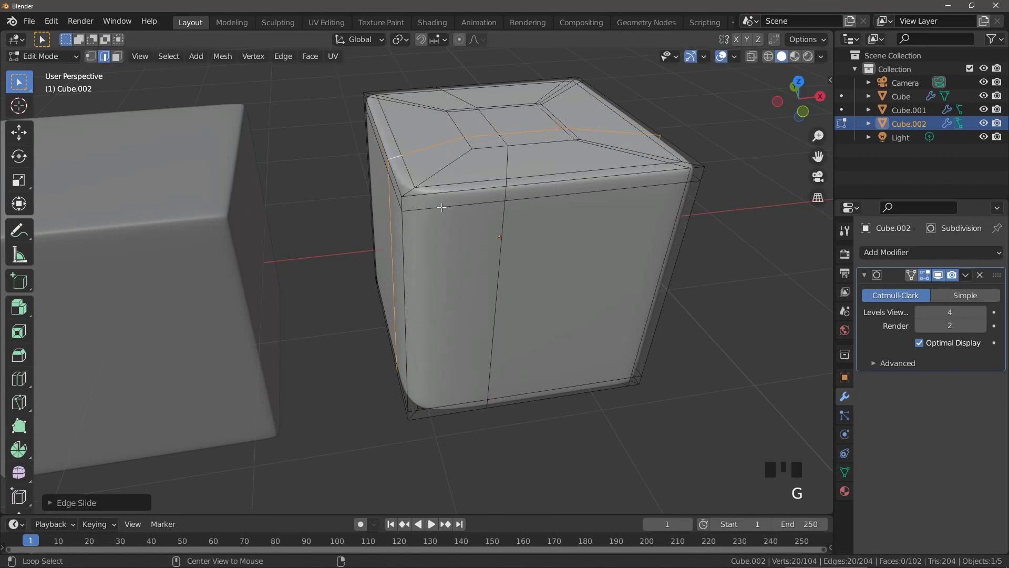
{"action": "left_click", "coordinate": [441, 207], "text": "alt"}
{"action": "key", "text": "g"}
{"action": "key", "text": "g"}
{"action": "left_click", "coordinate": [442, 240]}
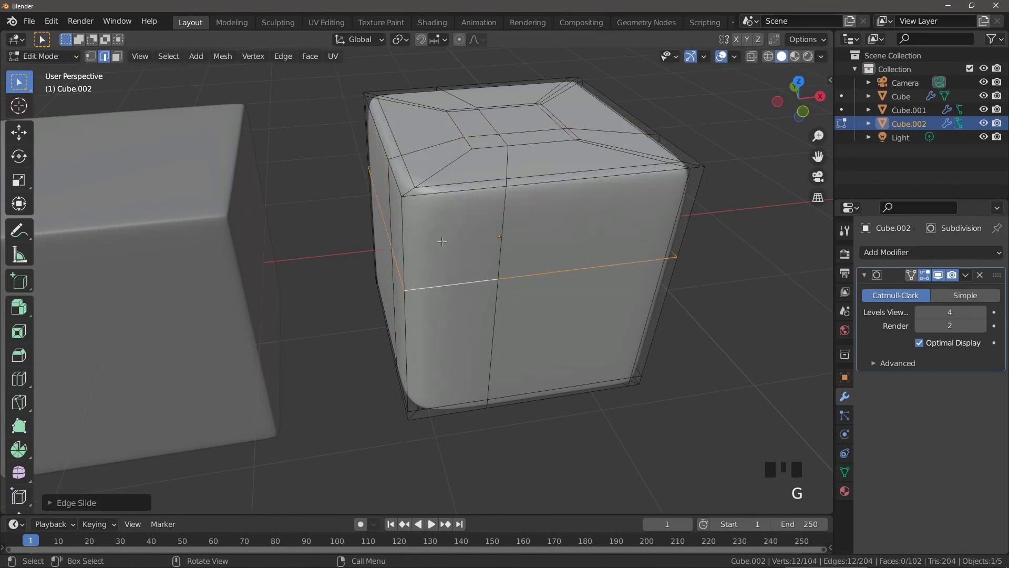
{"action": "left_click", "coordinate": [444, 186], "text": "alt"}
{"action": "key", "text": "g"}
{"action": "key", "text": "g"}
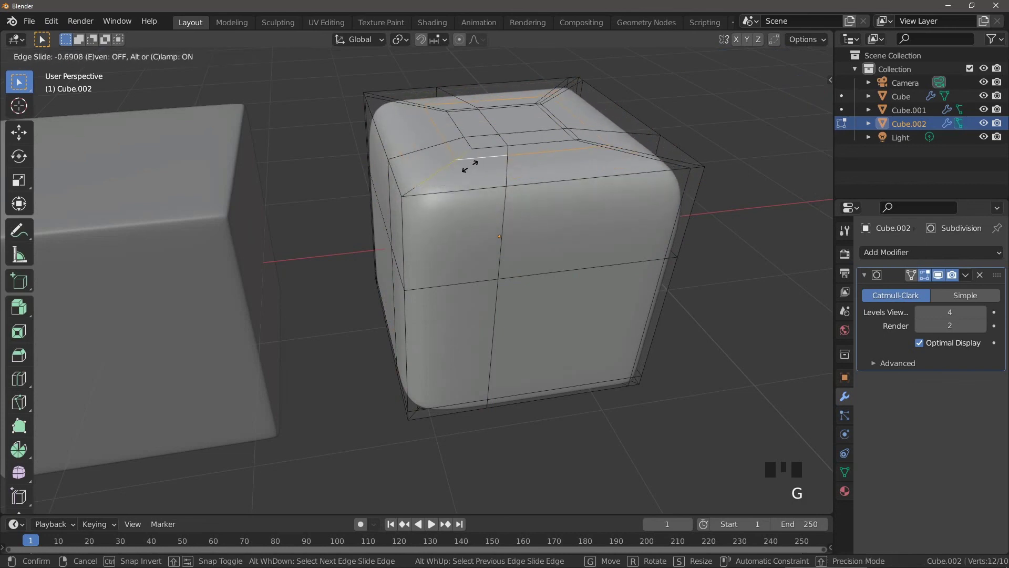
{"action": "left_click", "coordinate": [469, 166]}
Check the shape in Object Mode, then undo the edge loop slides.
{"action": "middle_click_drag", "start_coordinate": [469, 166], "coordinate": [478, 235]}
{"action": "scroll", "coordinate": [502, 189], "scroll_direction": "up", "scroll_amount": 2}
{"action": "key", "text": "Tab"}
{"action": "scroll", "coordinate": [452, 192], "scroll_direction": "down", "scroll_amount": 4}
{"action": "key", "text": "Tab"}
{"action": "left_click", "coordinate": [388, 268]}
{"action": "key", "text": "Tab"}
{"action": "key", "text": "ctrl+z"}
{"action": "key", "text": "ctrl+z"}
{"action": "key", "text": "ctrl+z"}
{"action": "key", "text": "ctrl+z"}
{"action": "key", "text": "ctrl+z"}
{"action": "key", "text": "ctrl+z"}
{"action": "key", "text": "ctrl+z"}
{"action": "key", "text": "ctrl+z"}
{"action": "key", "text": "ctrl+z"}
{"action": "key", "text": "ctrl+z"}
{"action": "key", "text": "ctrl+z"}
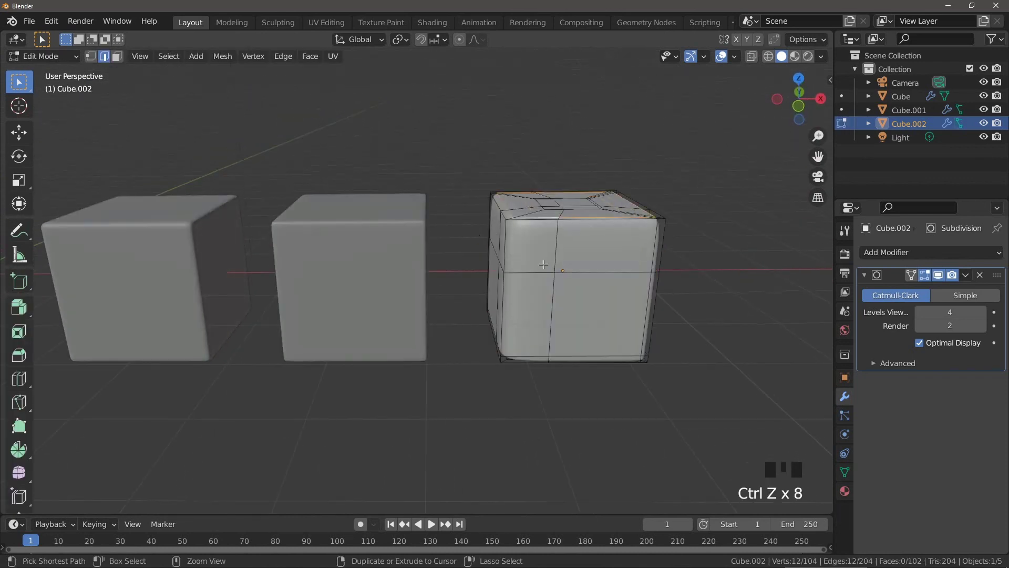